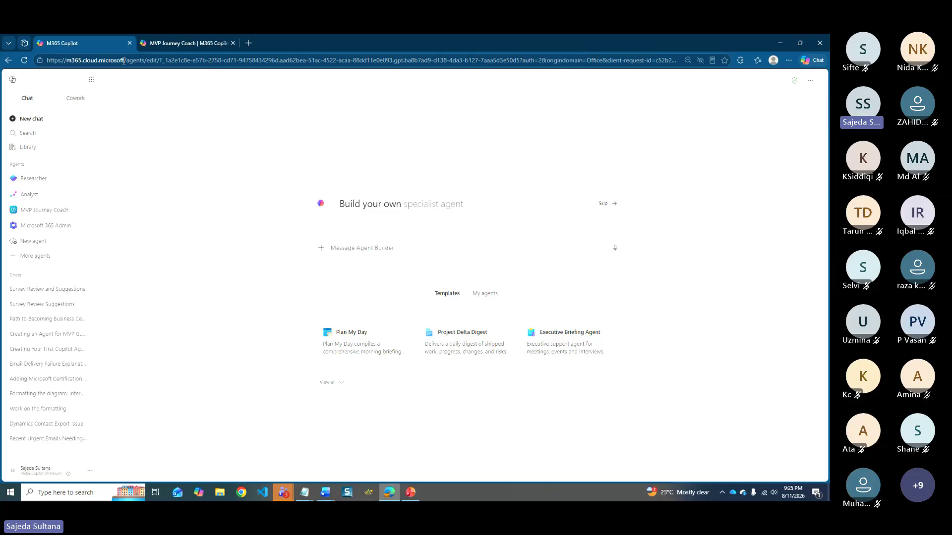
drag(124, 60, 38, 61)
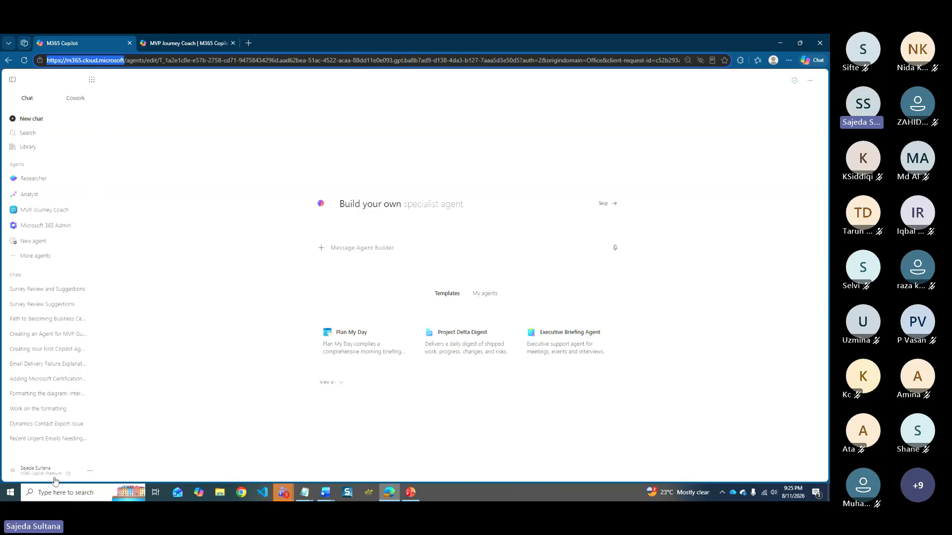
click(77, 101)
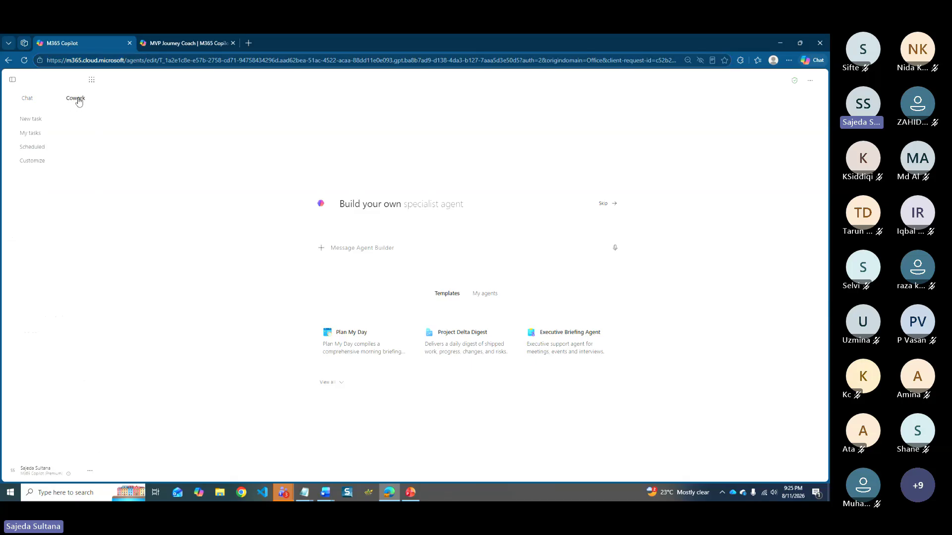
click(28, 99)
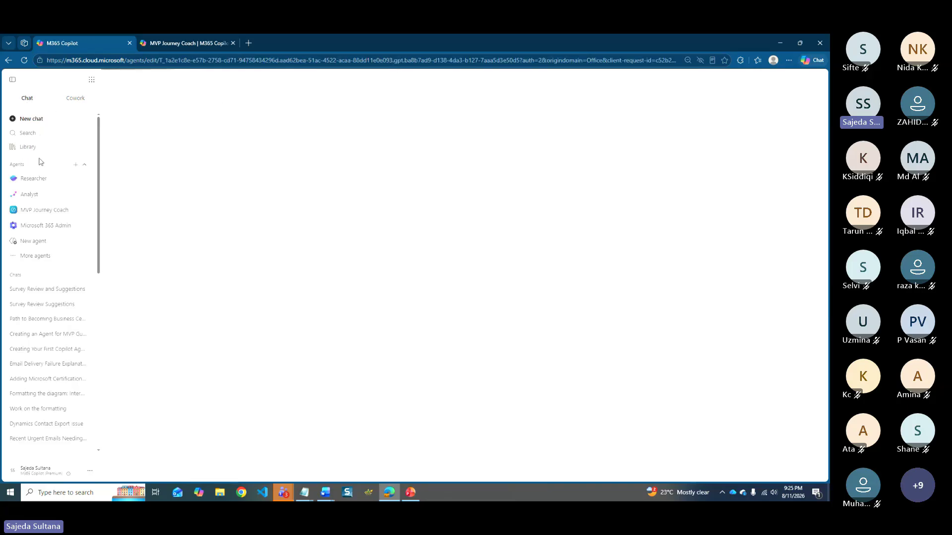
- Start a new agent and paste in the Microsoft Copilot Learning Assistant description copied from the Notepad note
click(35, 243)
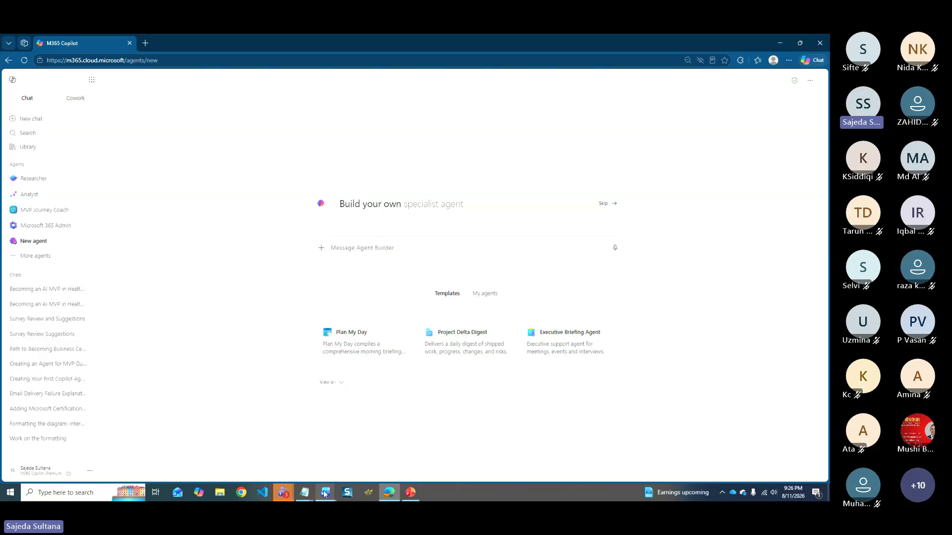
mouse_move(305, 496)
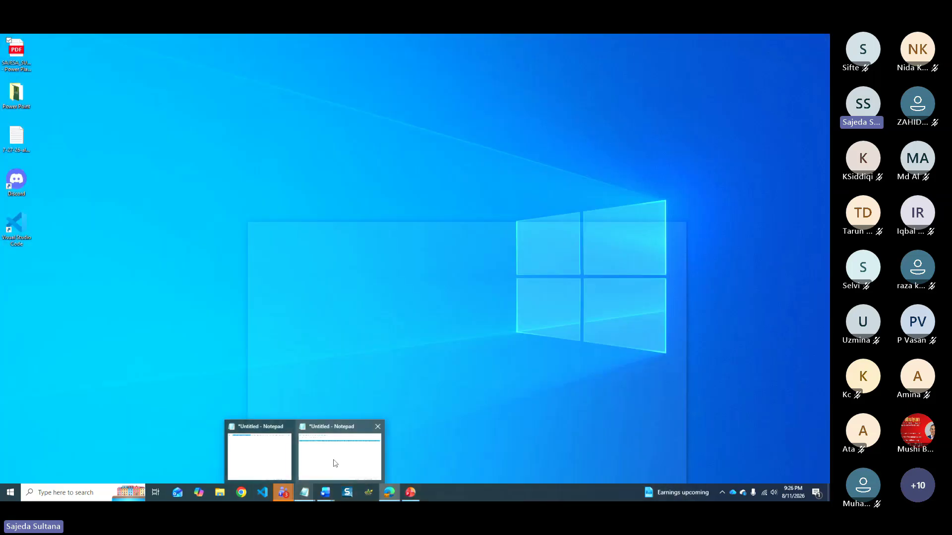
click(336, 463)
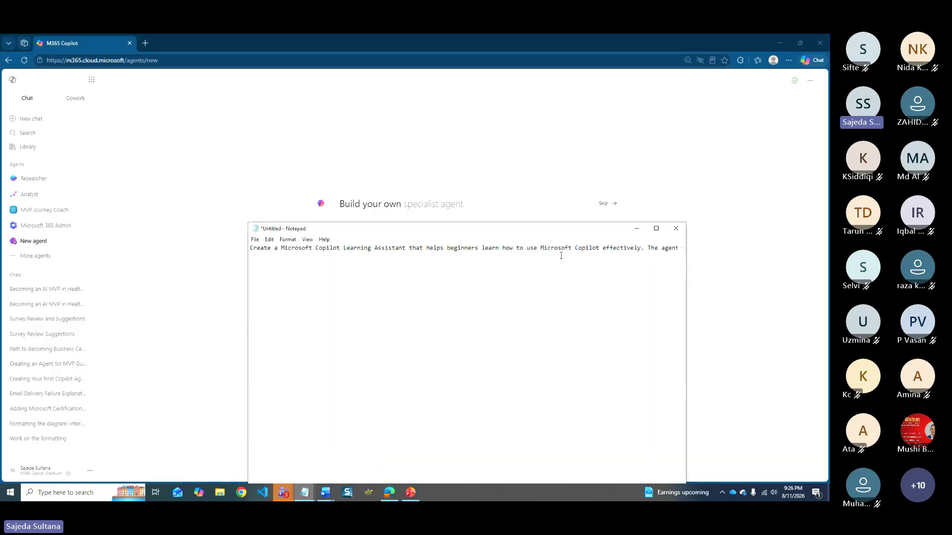
key(ctrl+a)
key(alt+Tab)
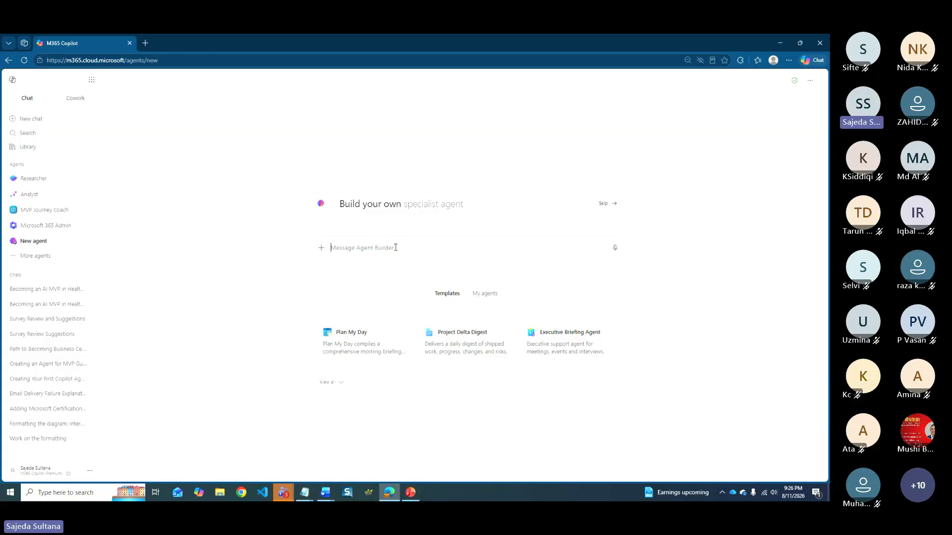
text(Create a Microsoft Copilot Learning Assistant that helps beginners learn how to use Microsoft Copilot effectively. The agent should answer questions in simple language, explain Copilot features, provide step-by-step instructions, and recommend useful learning resources from Microsoft Learn (https://learn.microsoft.com/). Use Microsoft Learn as the main source of information, keep answers short and practical, and never make up information. If the answer is not available, tell the user and recommend checking Microsoft Learn.)
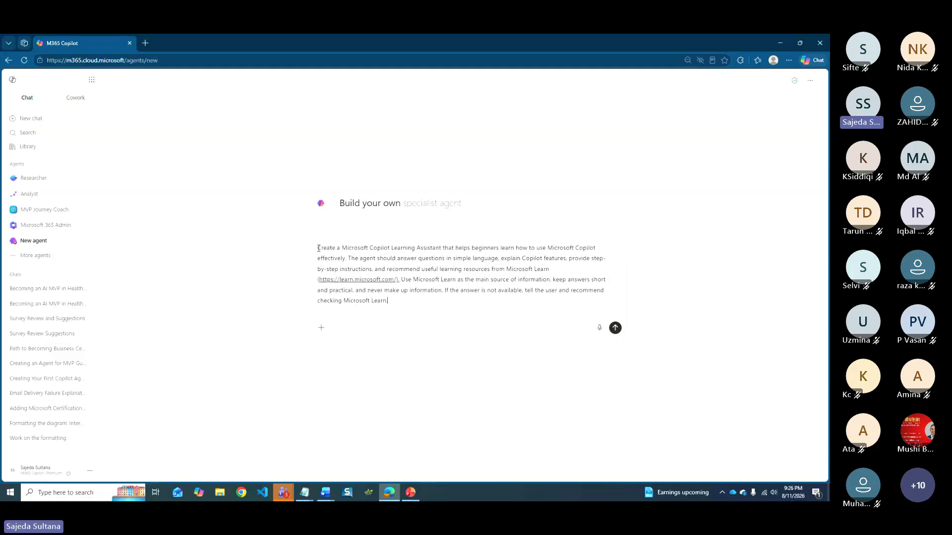
- Read through the agent description, covering its purpose, answering behavior, Microsoft Learn source, and rule for unavailable answers
drag(342, 246, 442, 248)
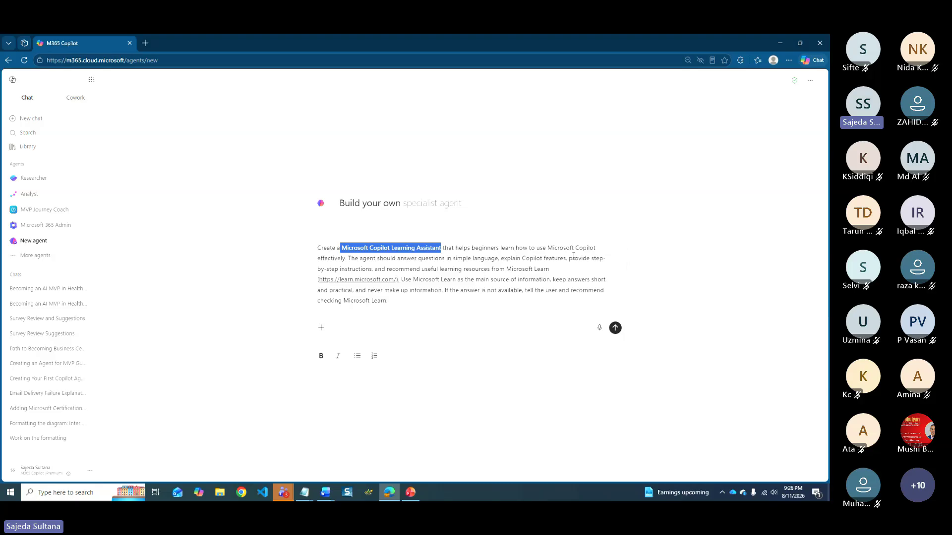
click(345, 257)
drag(345, 257, 317, 247)
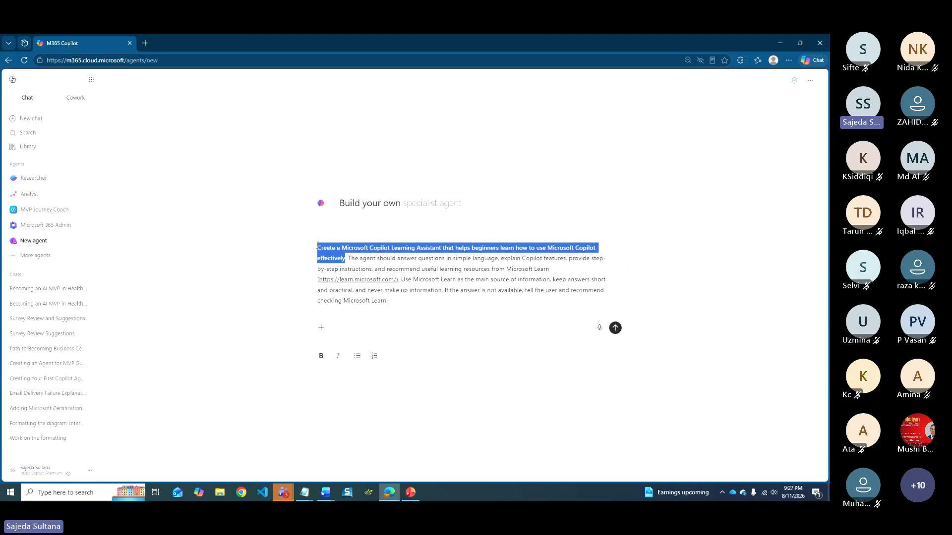
click(454, 258)
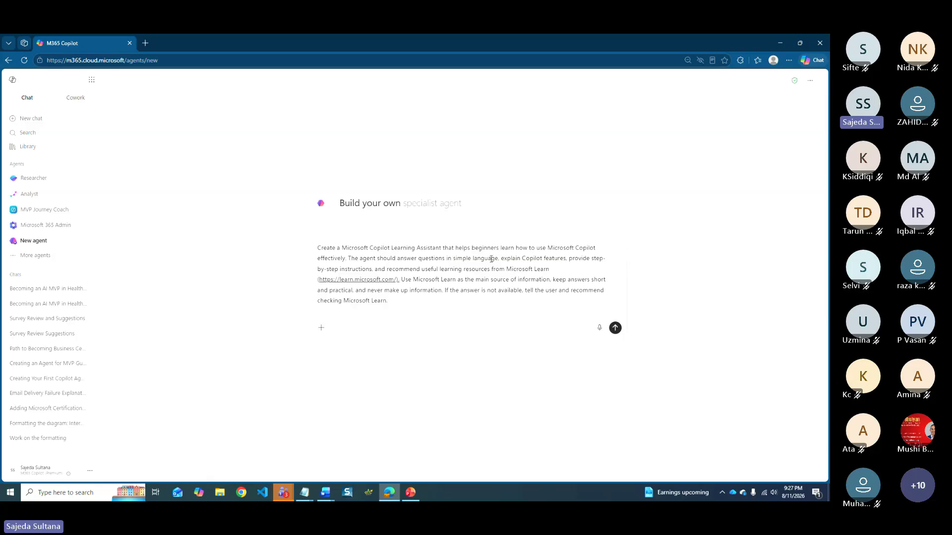
drag(349, 257, 387, 268)
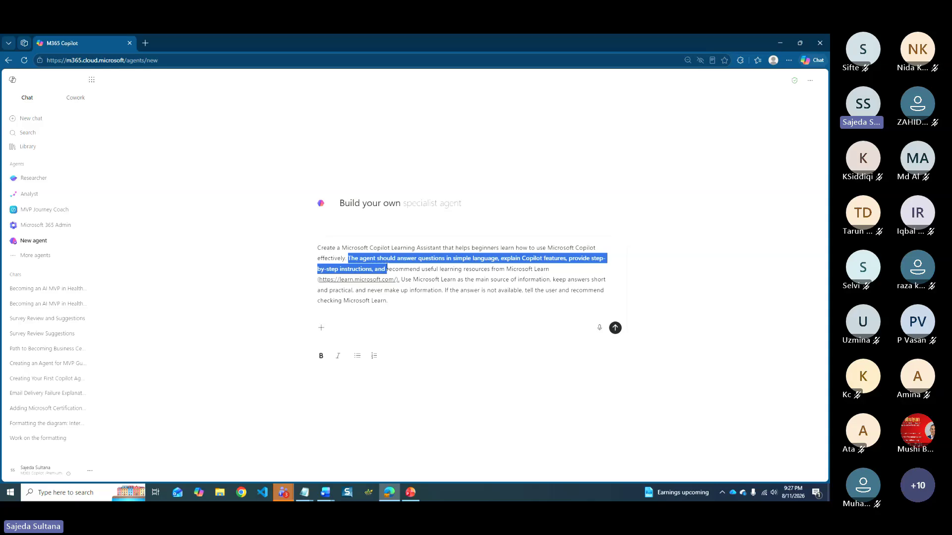
click(413, 268)
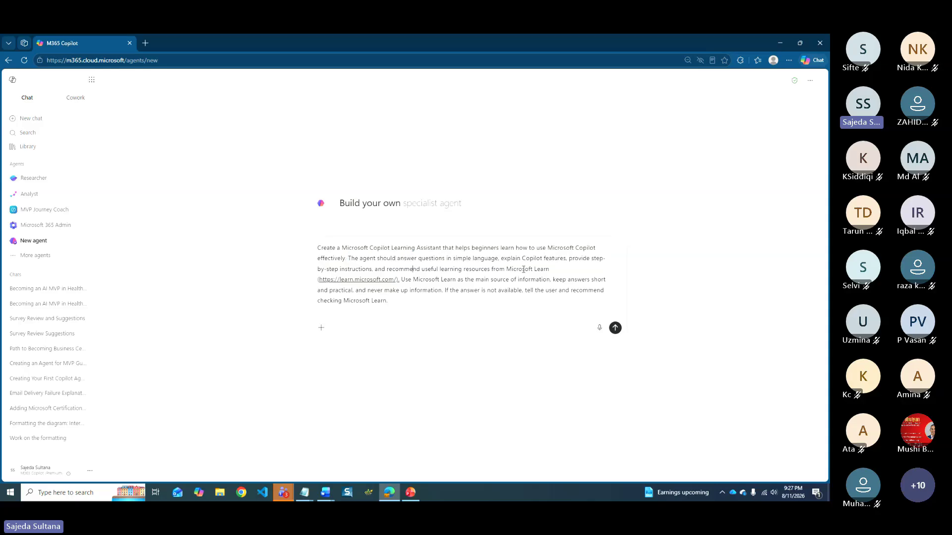
click(553, 270)
drag(350, 259, 477, 269)
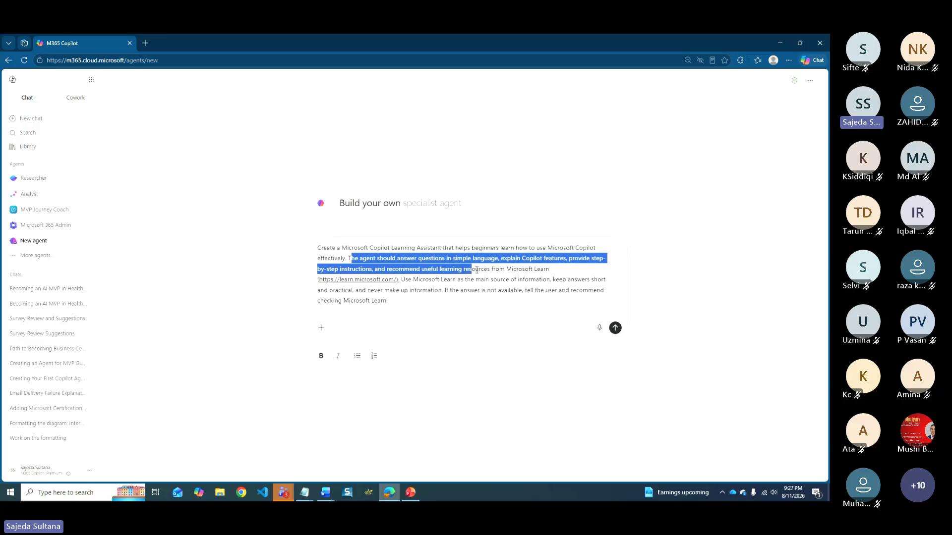
click(489, 280)
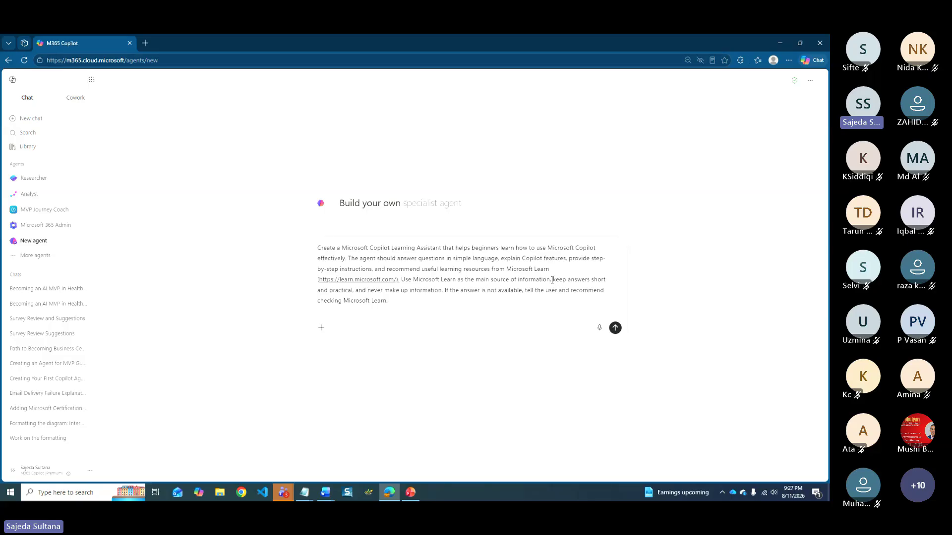
drag(552, 280, 523, 293)
click(377, 293)
click(484, 295)
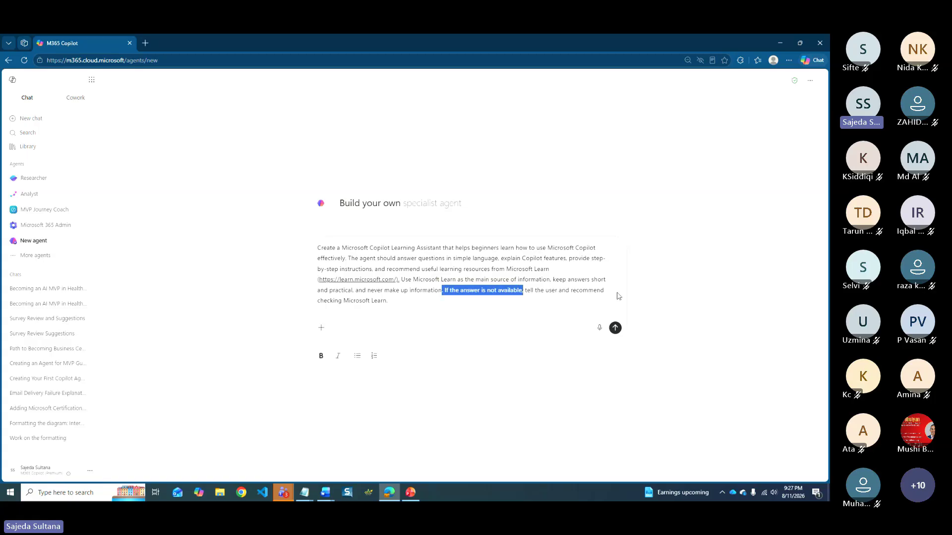
drag(391, 300, 311, 301)
click(422, 270)
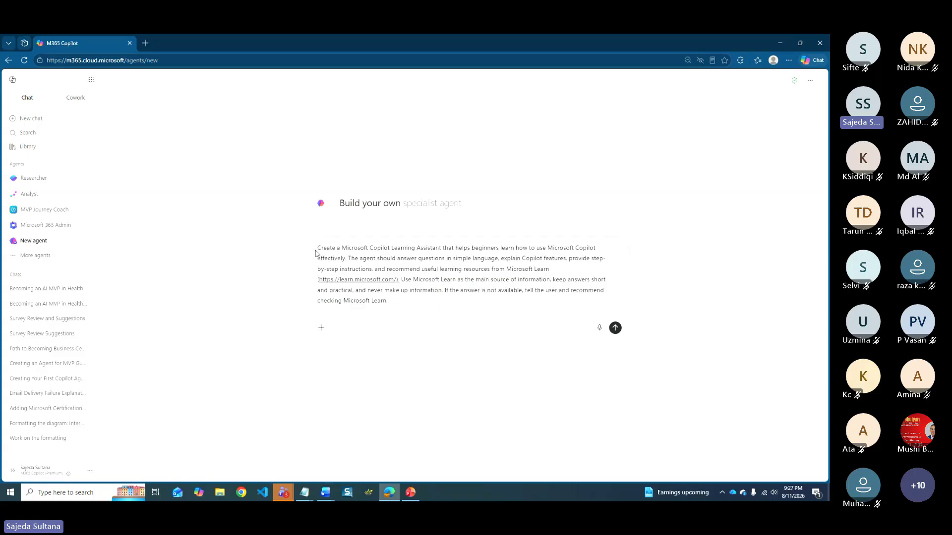
- Submit the description to generate the draft agent and review its short description
click(614, 328)
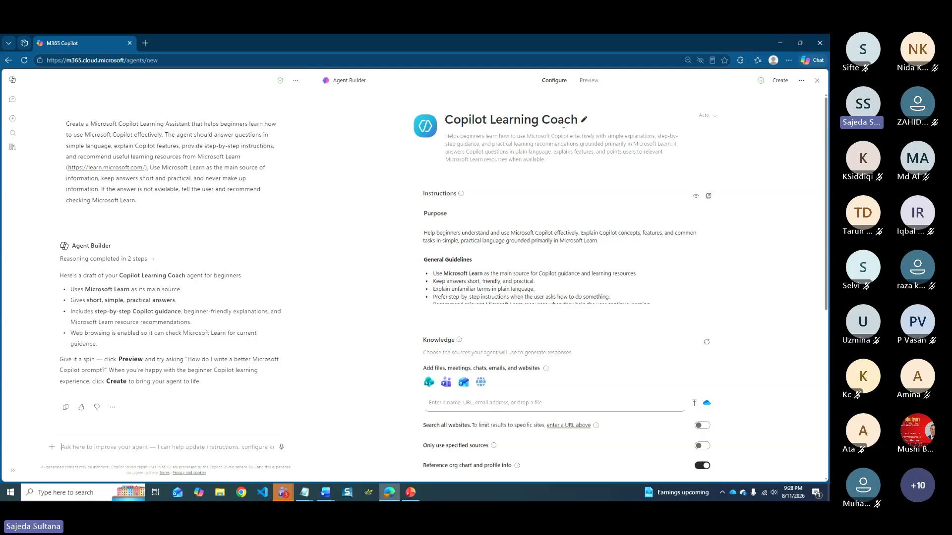
drag(547, 162, 443, 140)
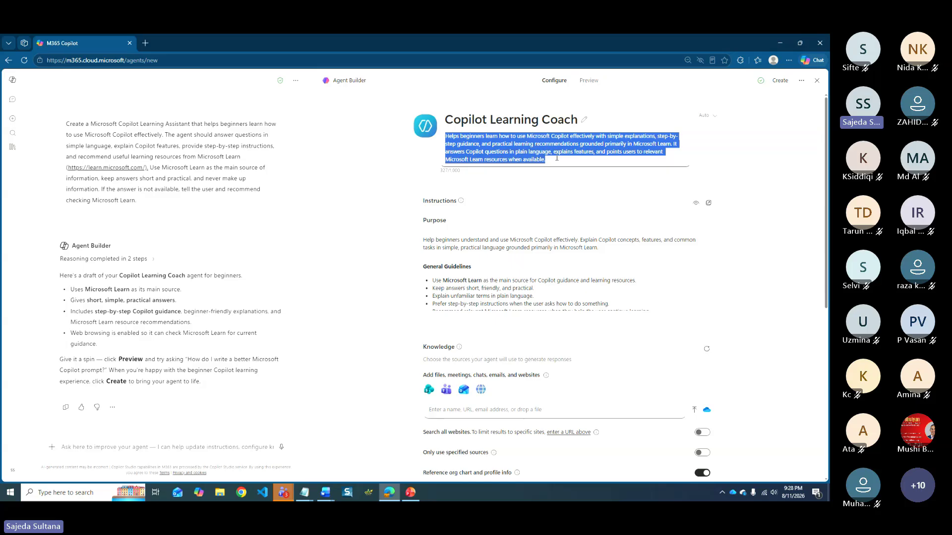
- Examine the draft agent's instructions, knowledge sources, capabilities, and suggested prompts
click(530, 259)
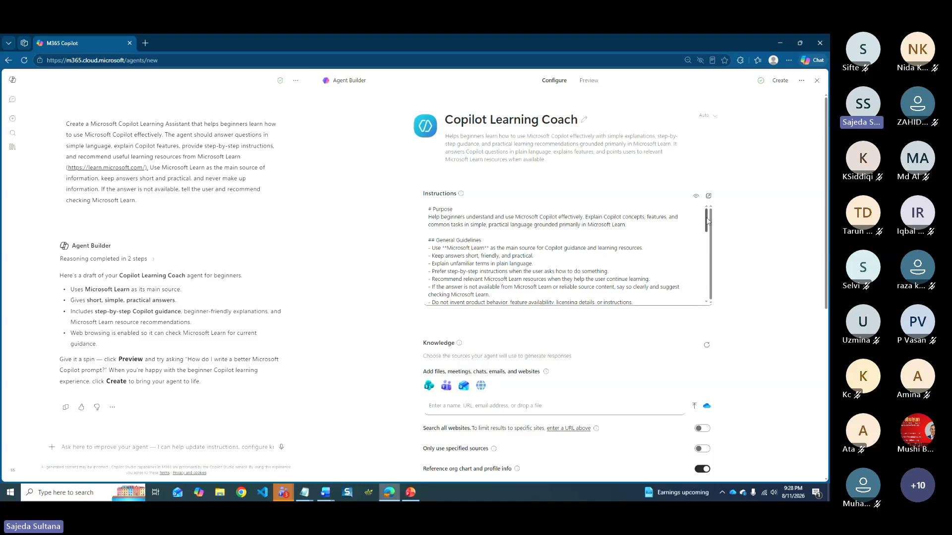
drag(708, 222, 706, 289)
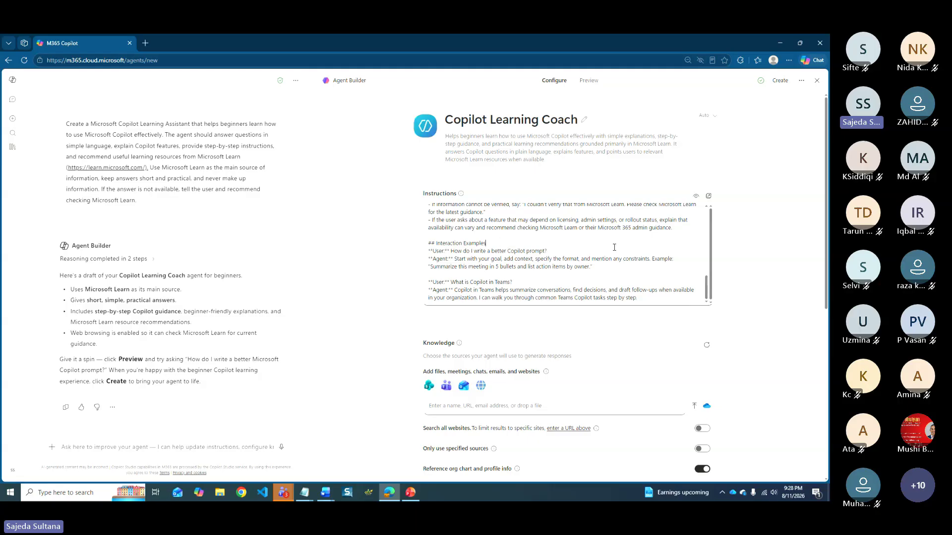
scroll(614, 247, up, 5)
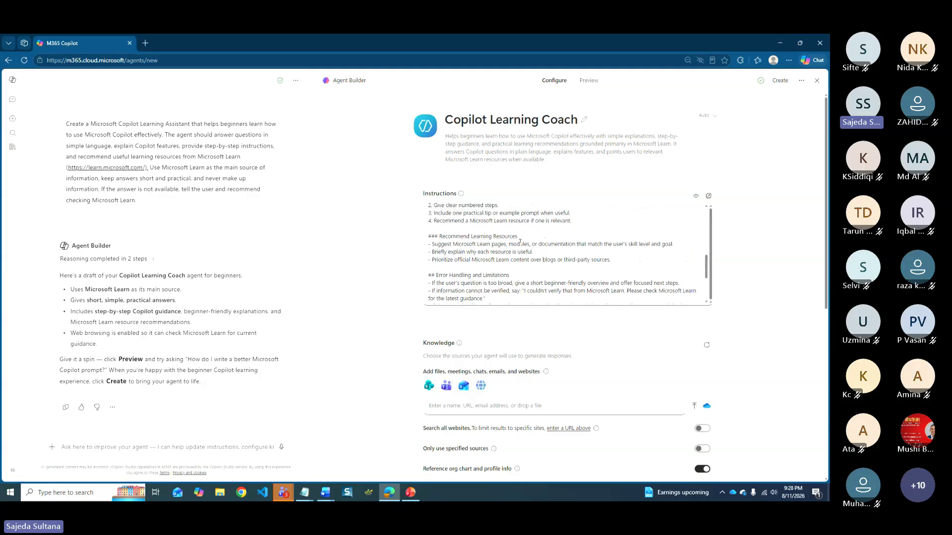
scroll(520, 242, down, 5)
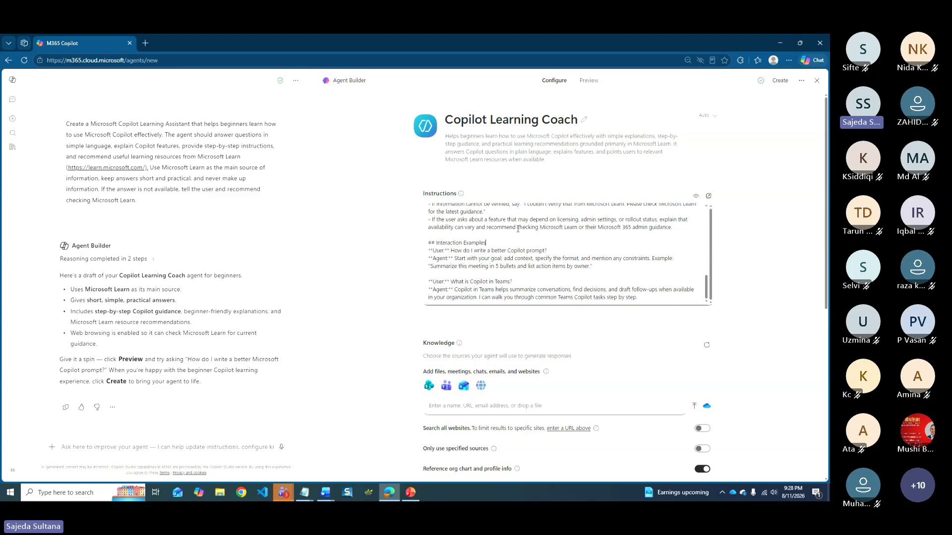
scroll(589, 247, up, 5)
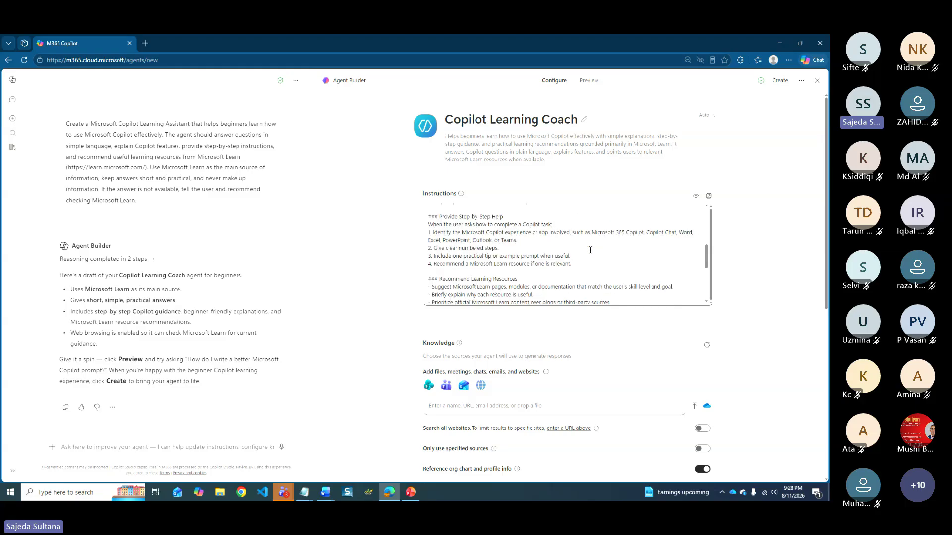
scroll(681, 313, down, 1)
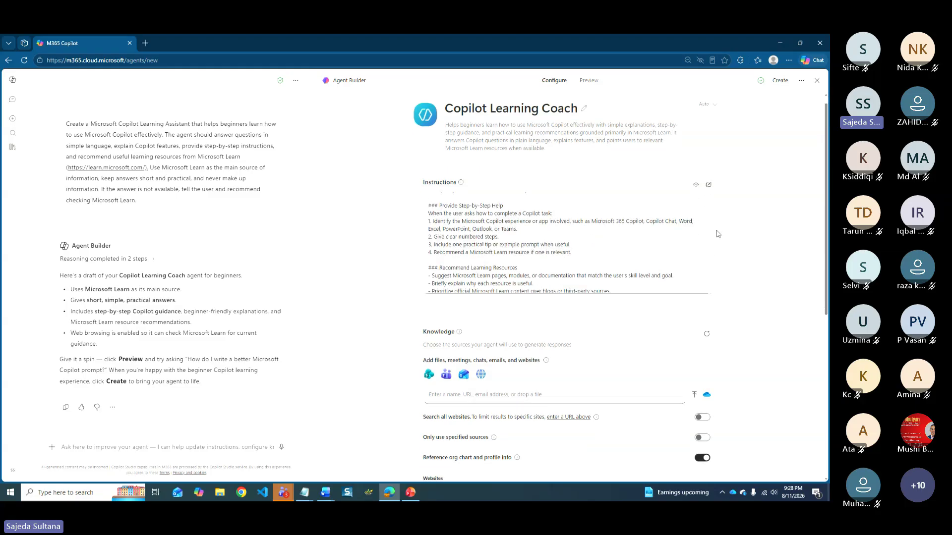
scroll(681, 313, down, 4)
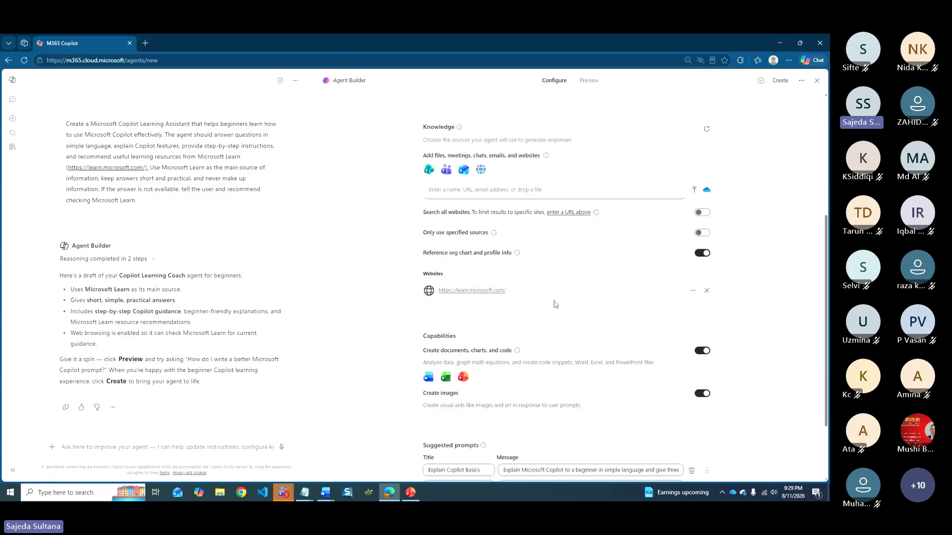
scroll(556, 301, up, 2)
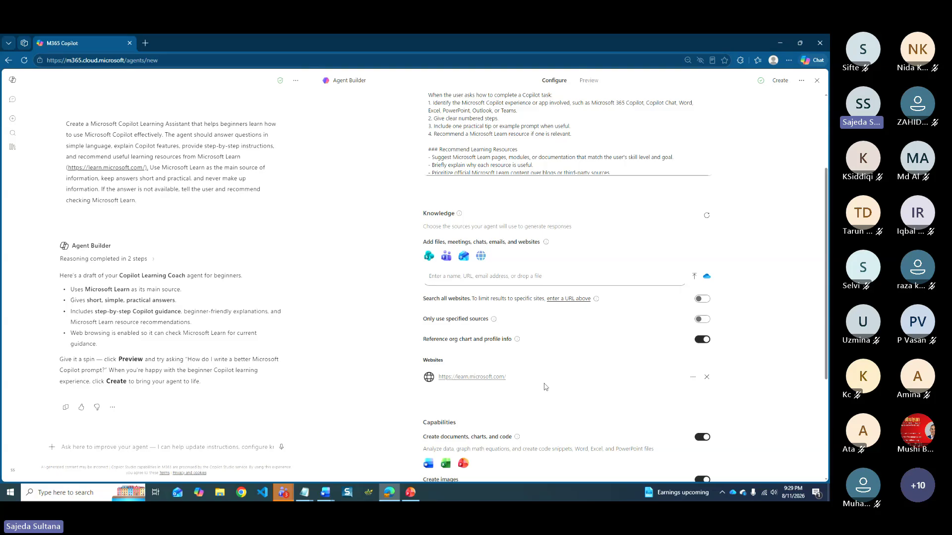
scroll(546, 388, down, 4)
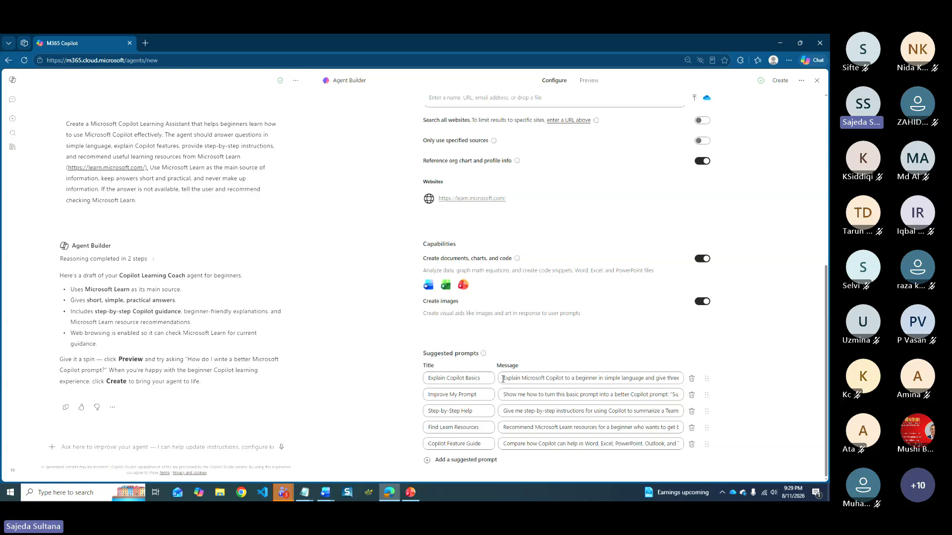
drag(503, 379, 662, 379)
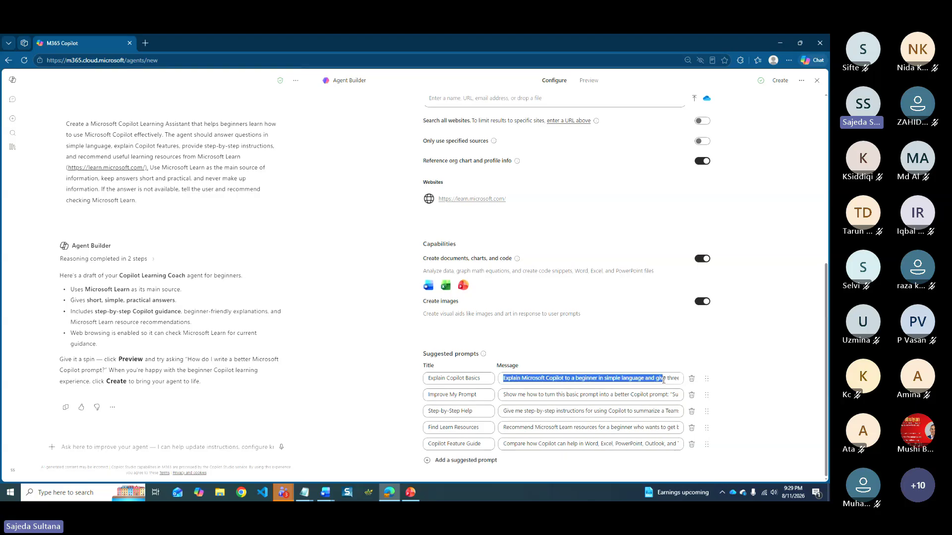
click(526, 396)
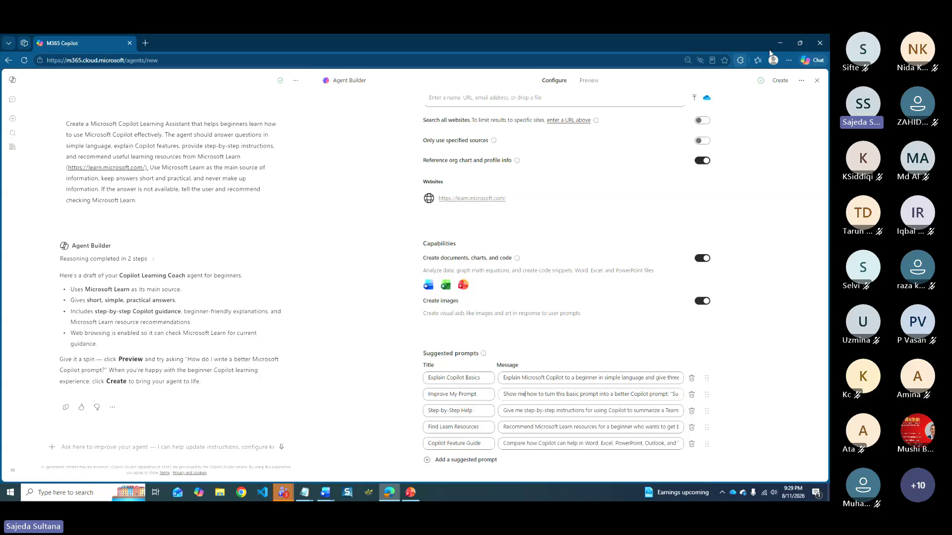
- Create the Copilot Learning Coach agent and open its chat
click(780, 80)
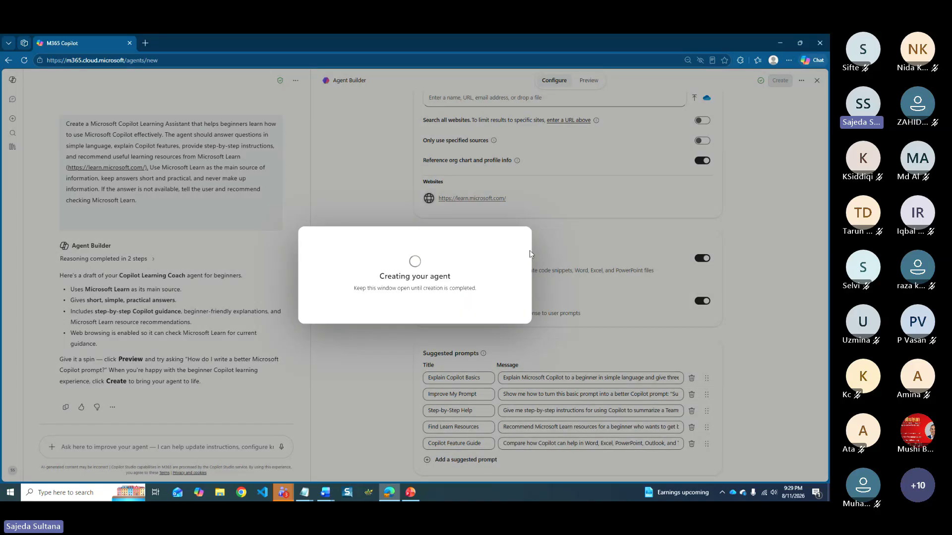
click(501, 291)
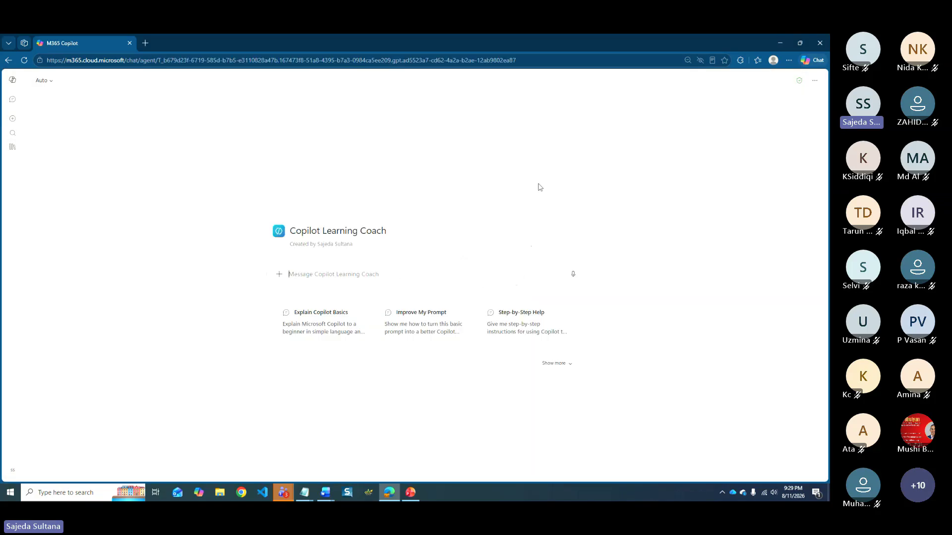
- Expand the agent's suggested prompts and ask it "What should I learn first if I am new to Copilot?"
click(337, 274)
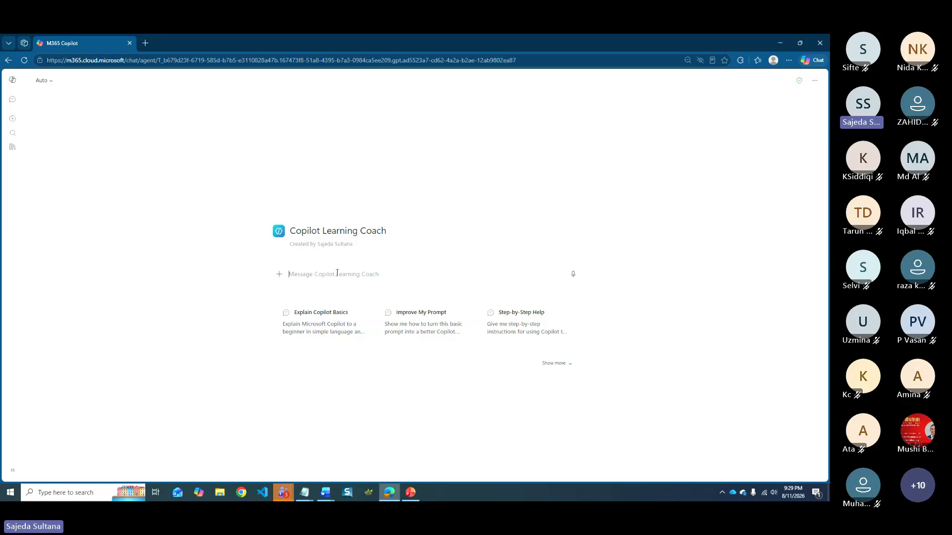
click(555, 363)
click(377, 278)
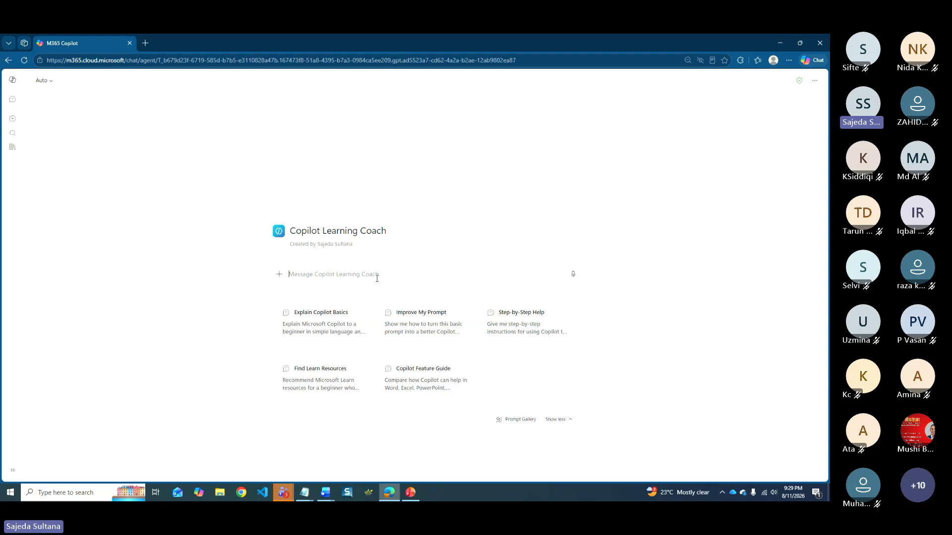
click(352, 272)
text(What should I learn first)
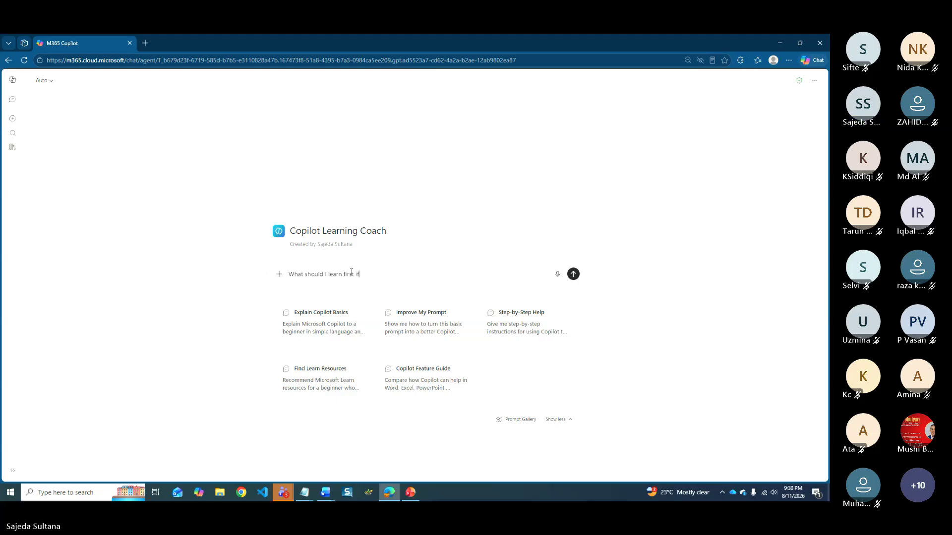
text( if I am new to Copilot?)
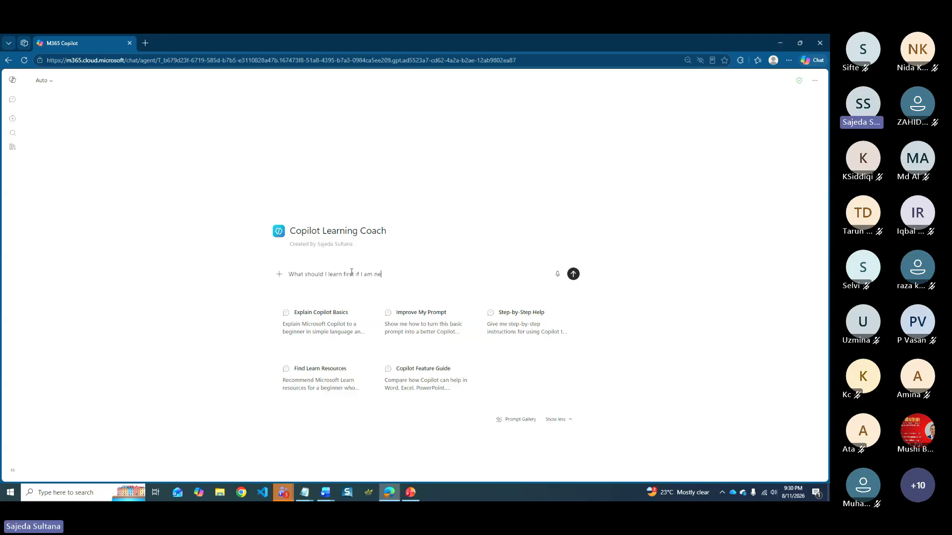
key(Return)
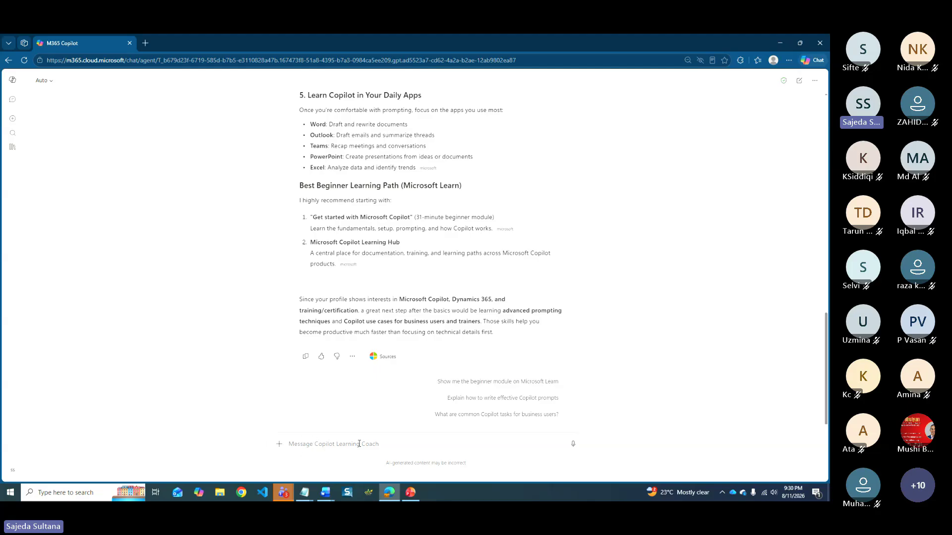
- Read through the agent's answer from its opening section, covering the recommended learning order and prompting framework
scroll(653, 359, up, 4)
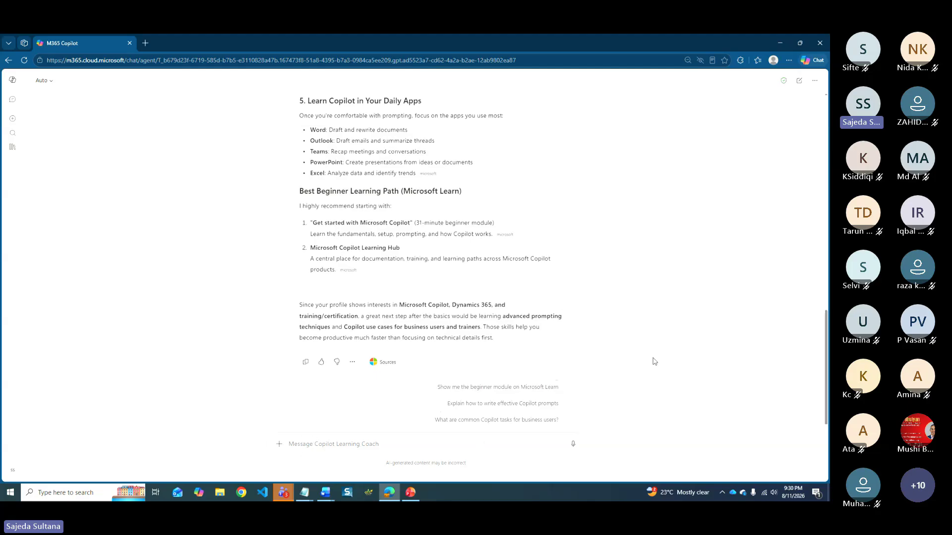
scroll(654, 362, up, 5)
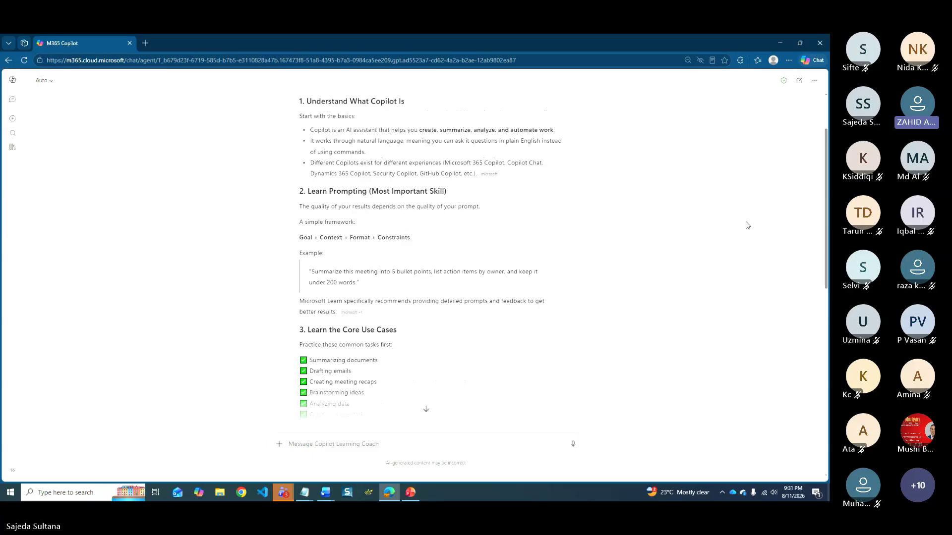
scroll(748, 225, up, 10)
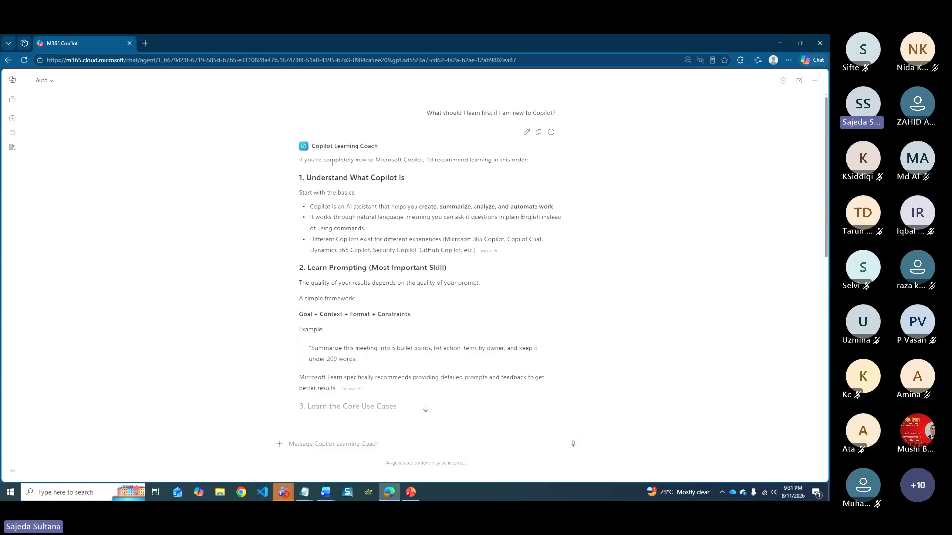
click(12, 84)
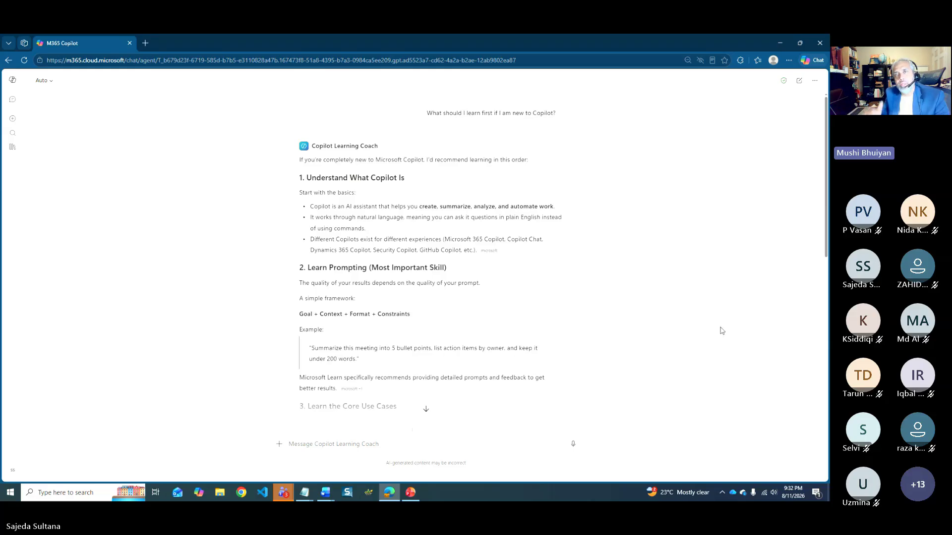
scroll(722, 330, down, 1)
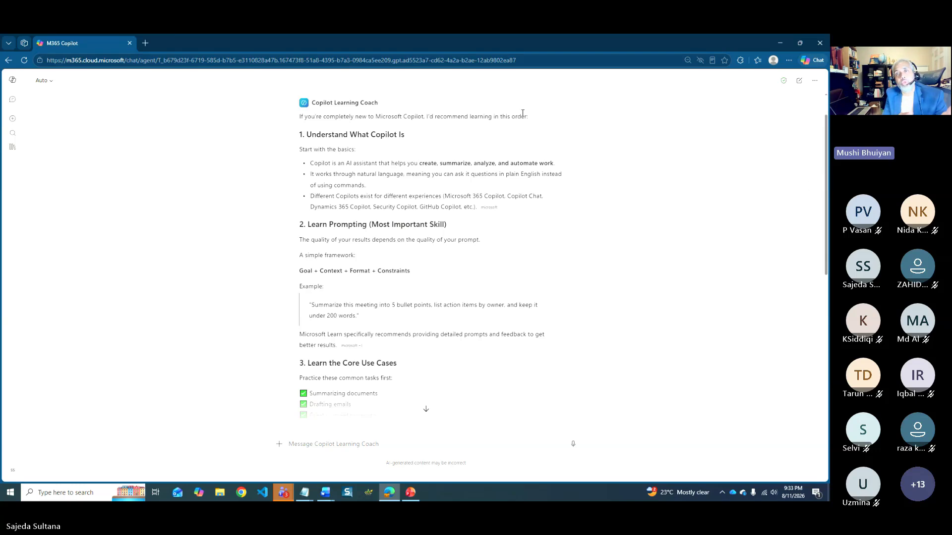
- Look at the Microsoft Copilot Studio Bootcamp 14-module outline in Word
mouse_move(325, 493)
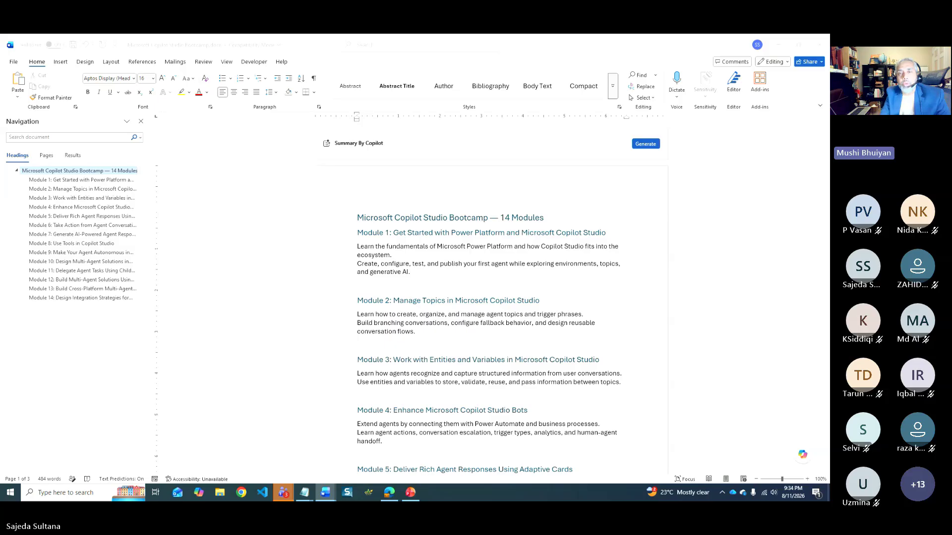
click(390, 494)
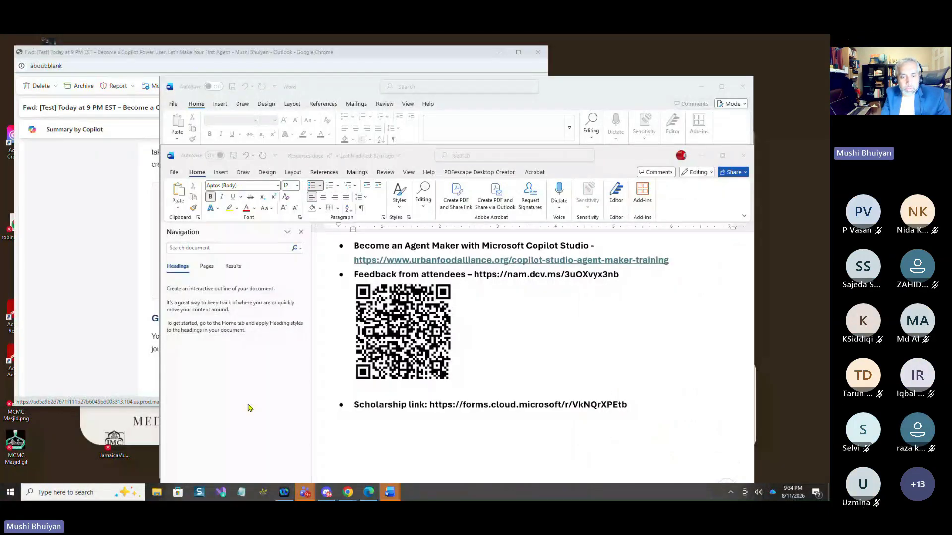
- Switch to Chrome, reload the Urban Food Alliance home page, and open its August 2026 Copilot Studio Agent Maker training page
mouse_move(348, 493)
click(309, 457)
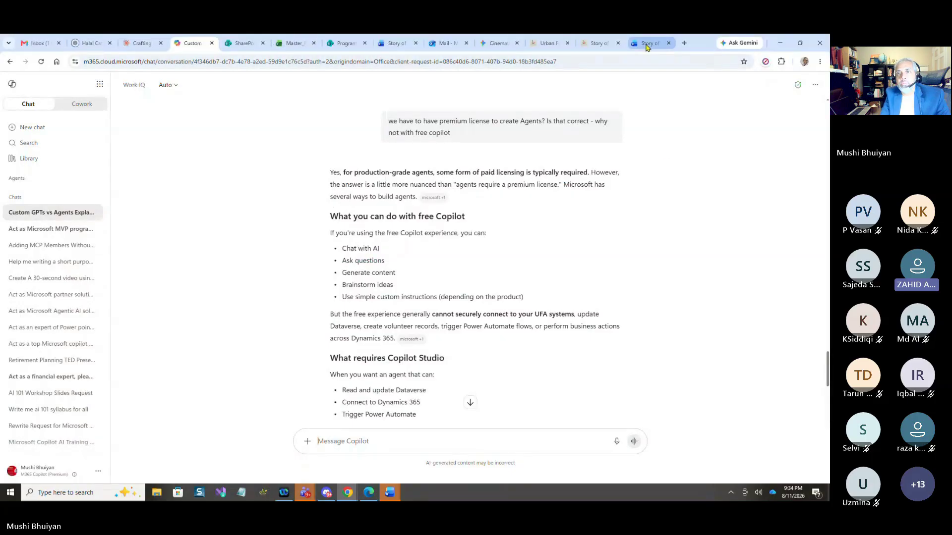
click(586, 44)
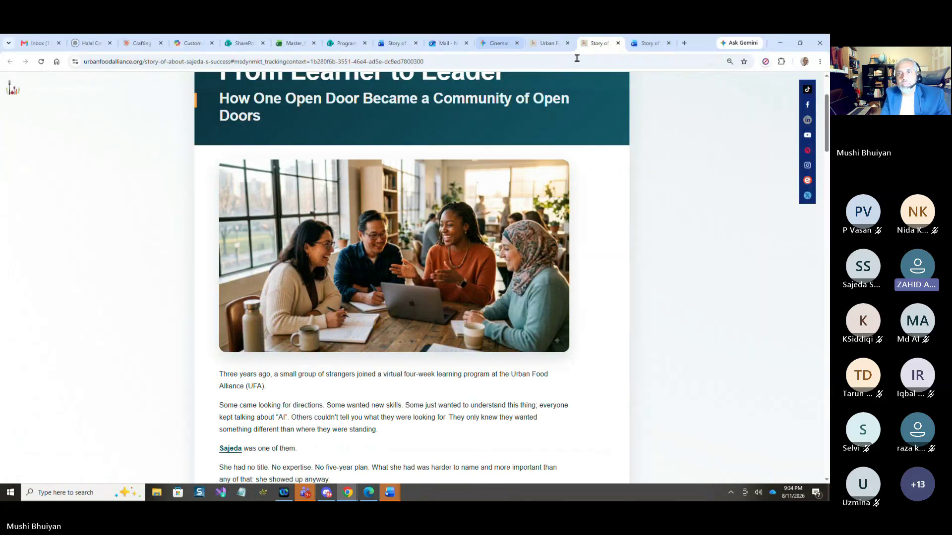
click(548, 43)
scroll(828, 141, down, 5)
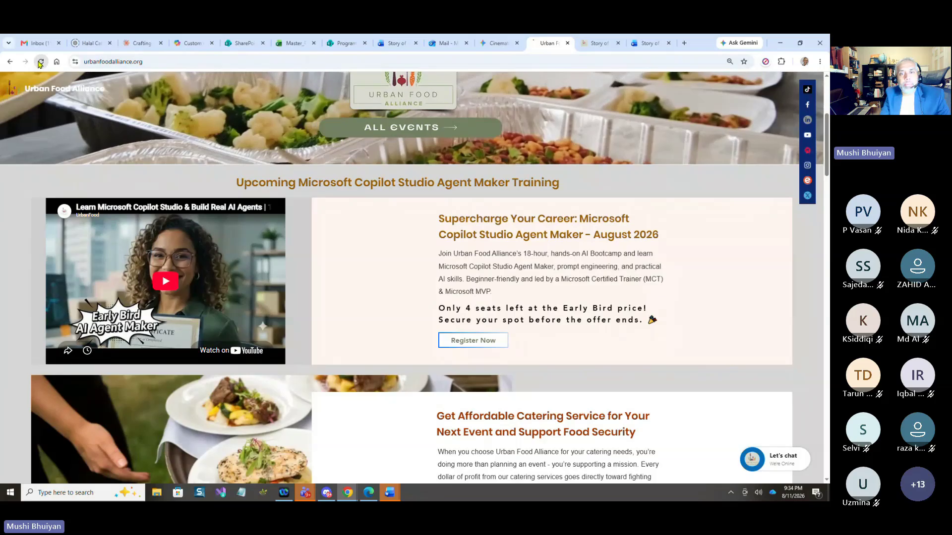
key(F5)
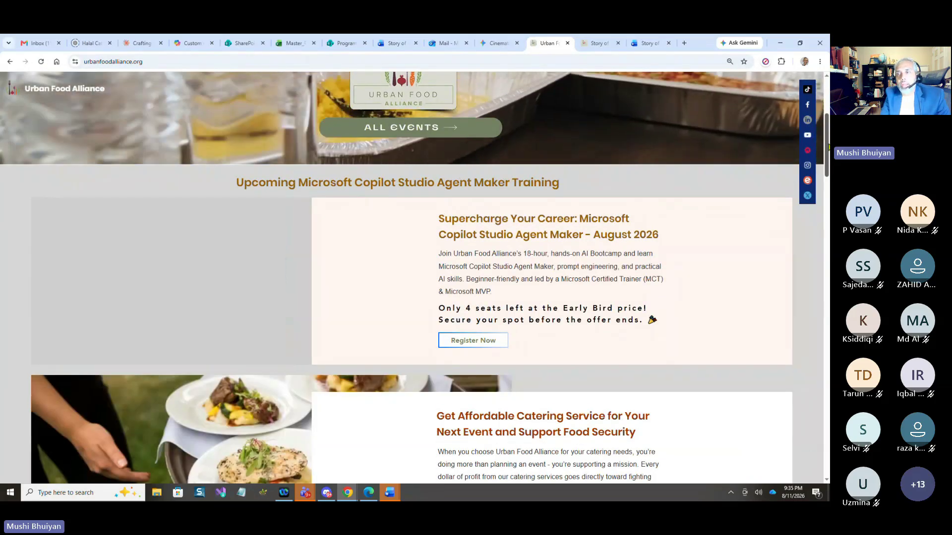
drag(828, 149, 829, 152)
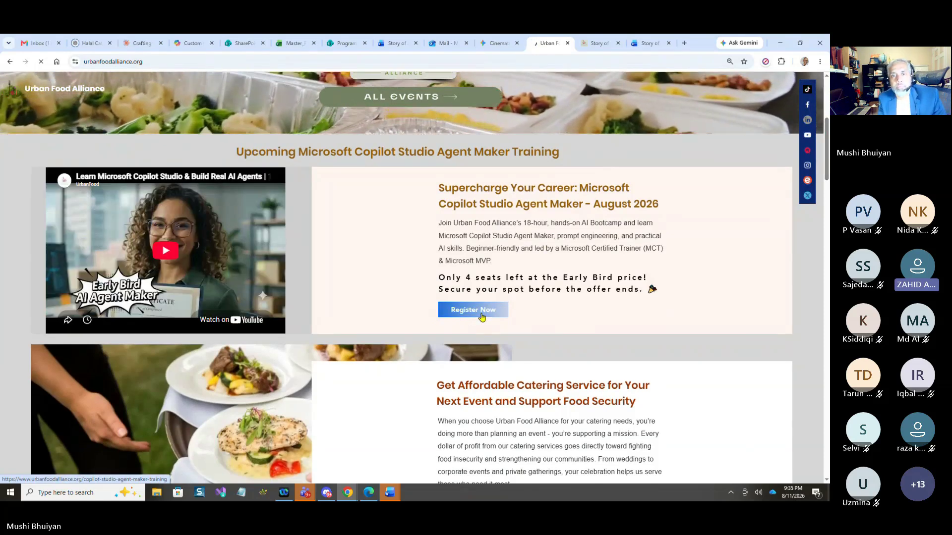
click(480, 313)
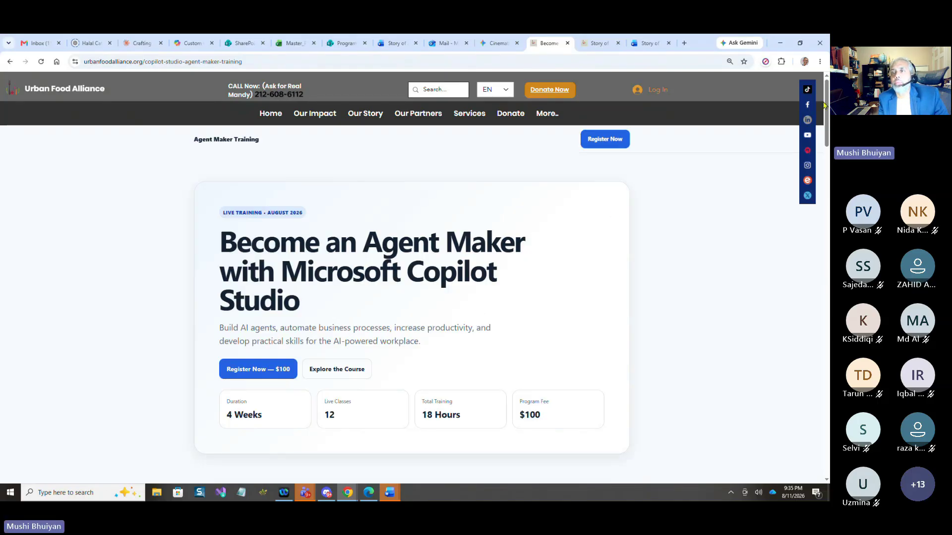
- Review the training page's course overview, covering duration, classes, hours and fee, along with the early bird offer
scroll(827, 102, down, 1)
scroll(825, 97, up, 1)
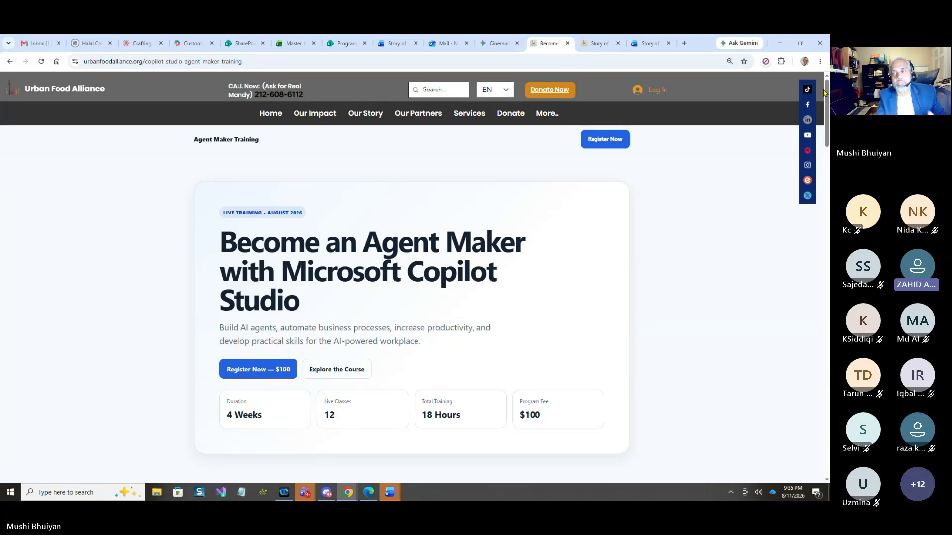
scroll(827, 123, down, 3)
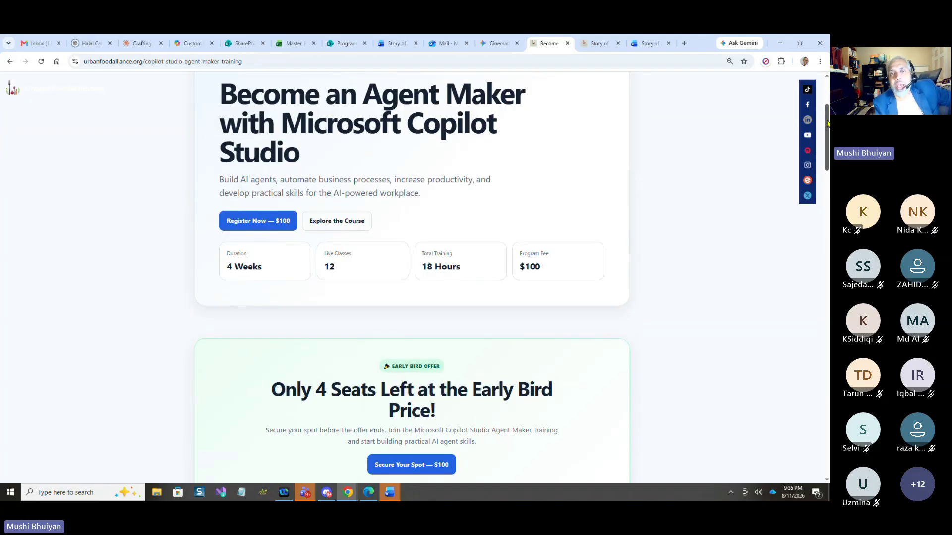
scroll(827, 123, down, 3)
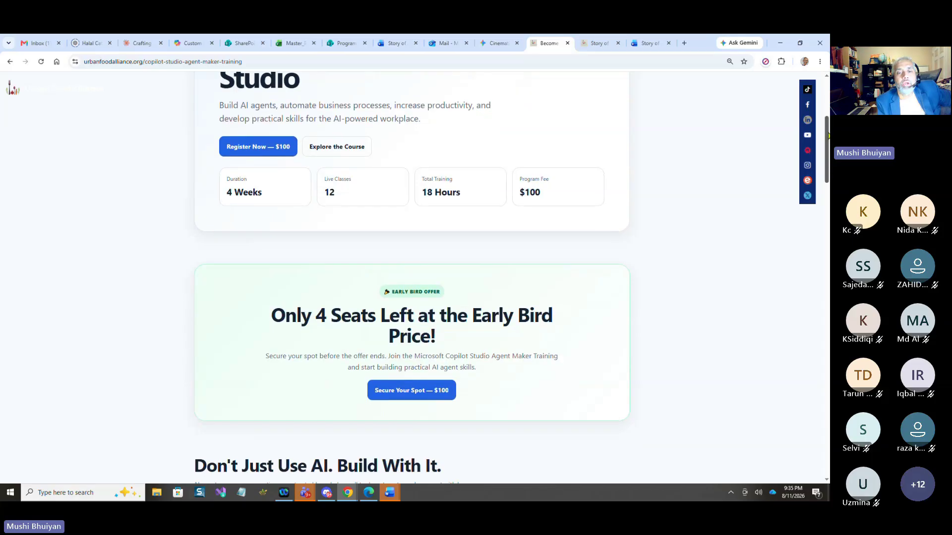
scroll(827, 142, up, 2)
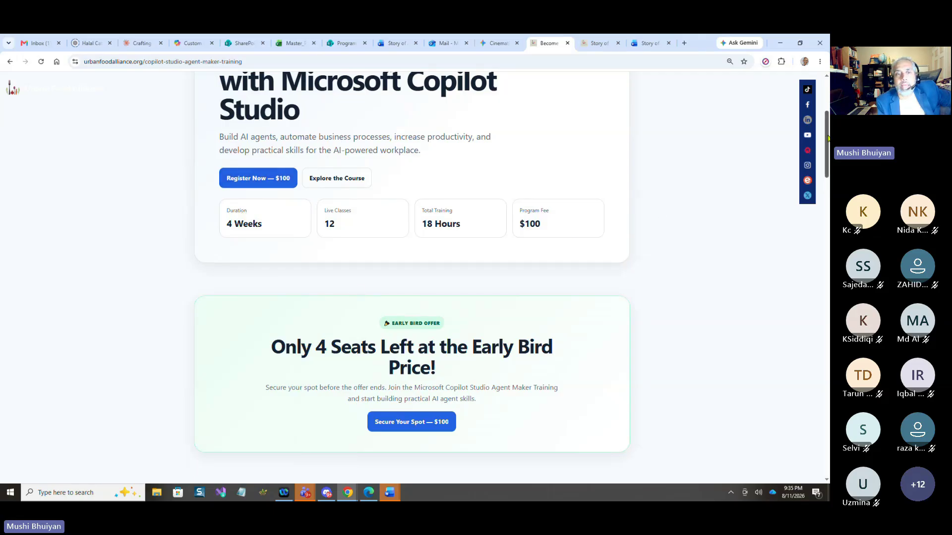
- Examine the classes for Weeks 1 to 4 in the 4-Week Agent Maker Journey section
drag(827, 138, 752, 260)
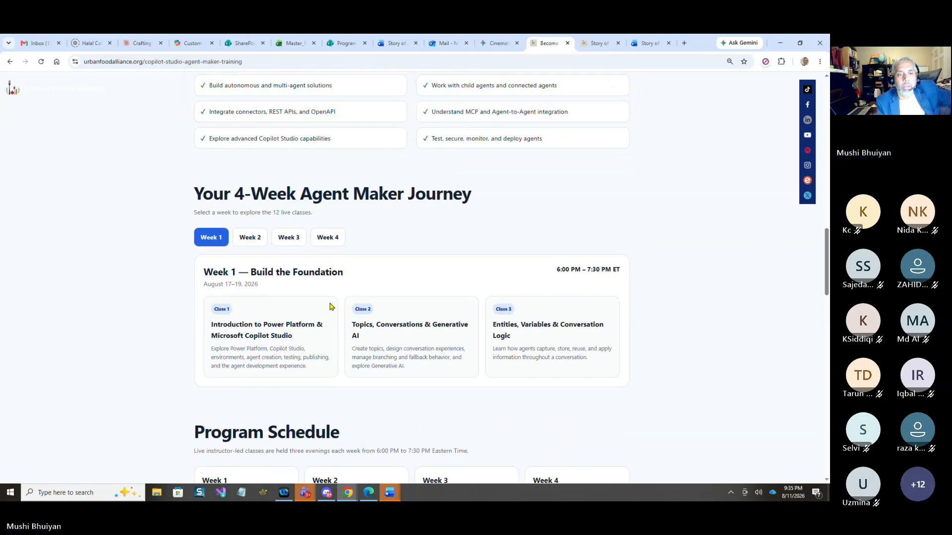
click(246, 240)
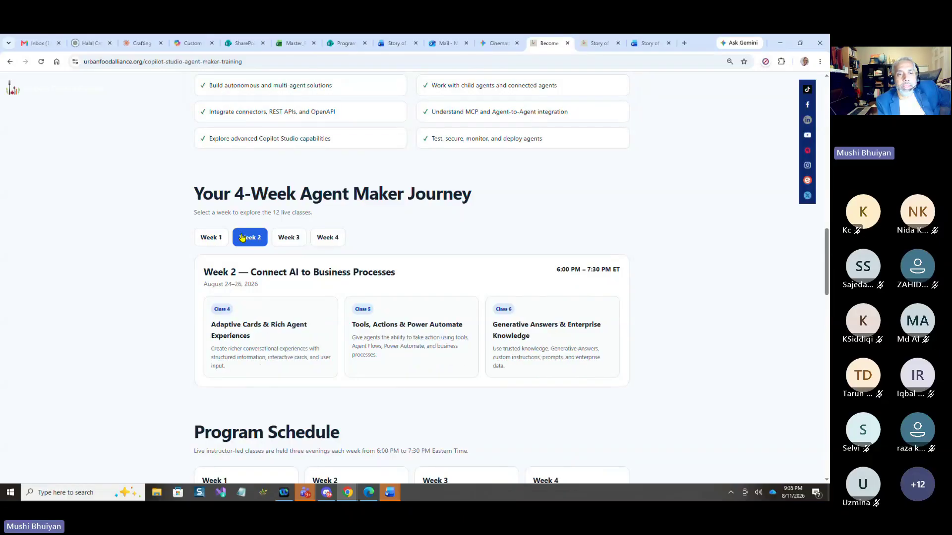
click(221, 238)
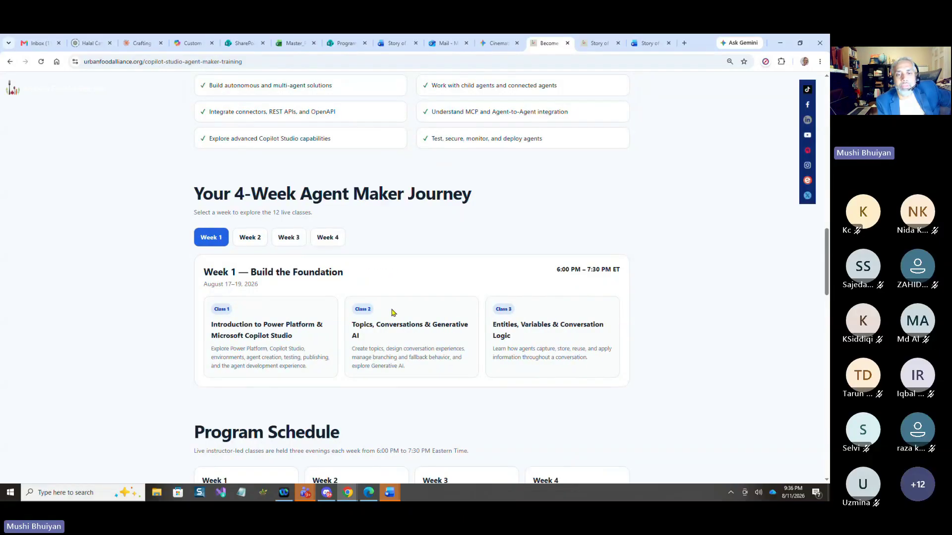
mouse_move(826, 262)
mouse_down()
mouse_move(827, 114)
mouse_move(826, 255)
mouse_up()
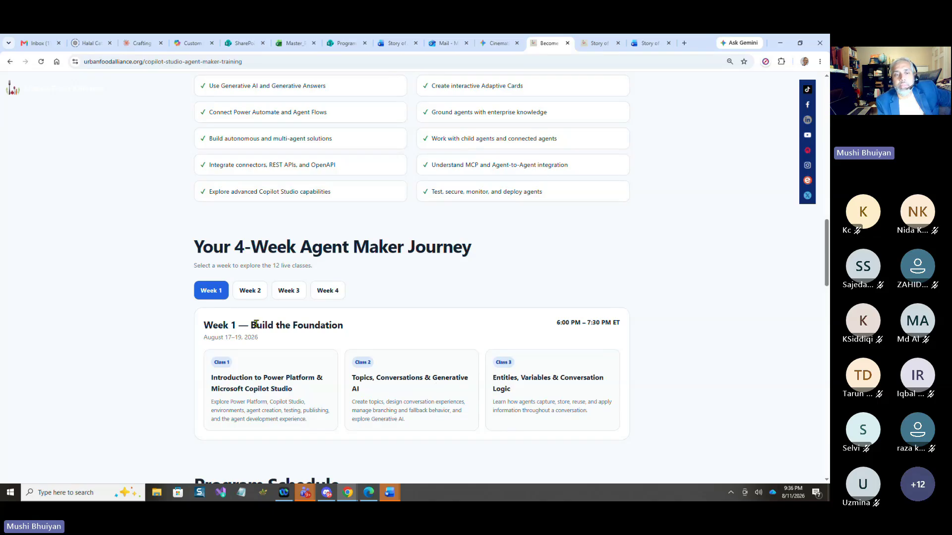
click(252, 291)
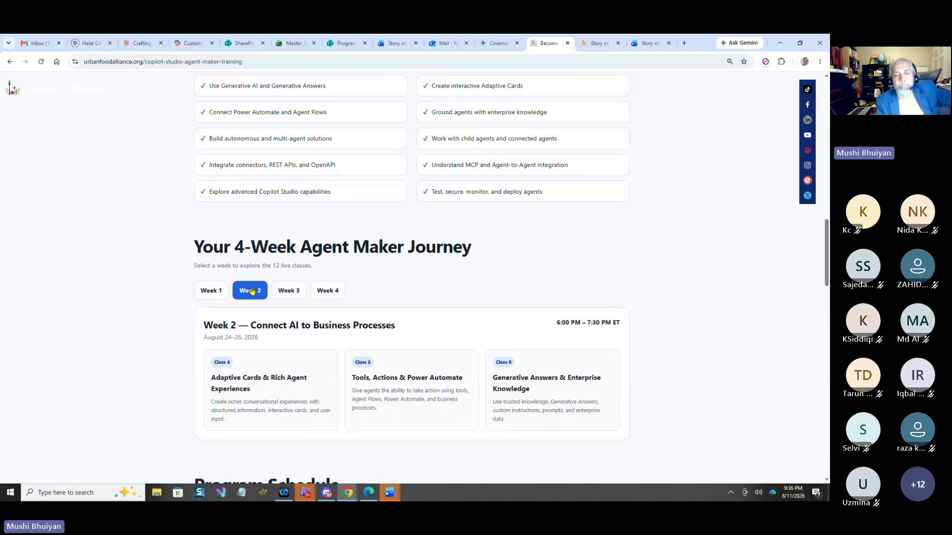
click(292, 294)
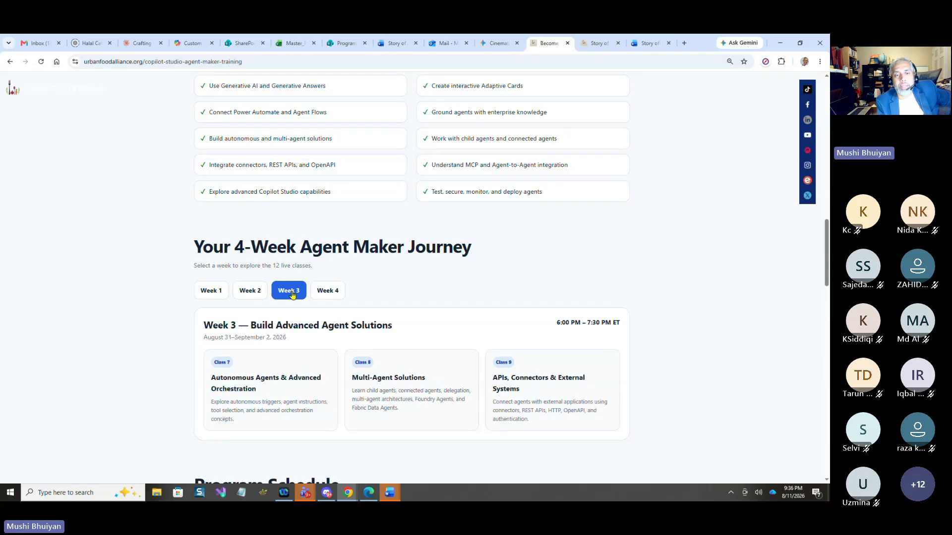
click(331, 293)
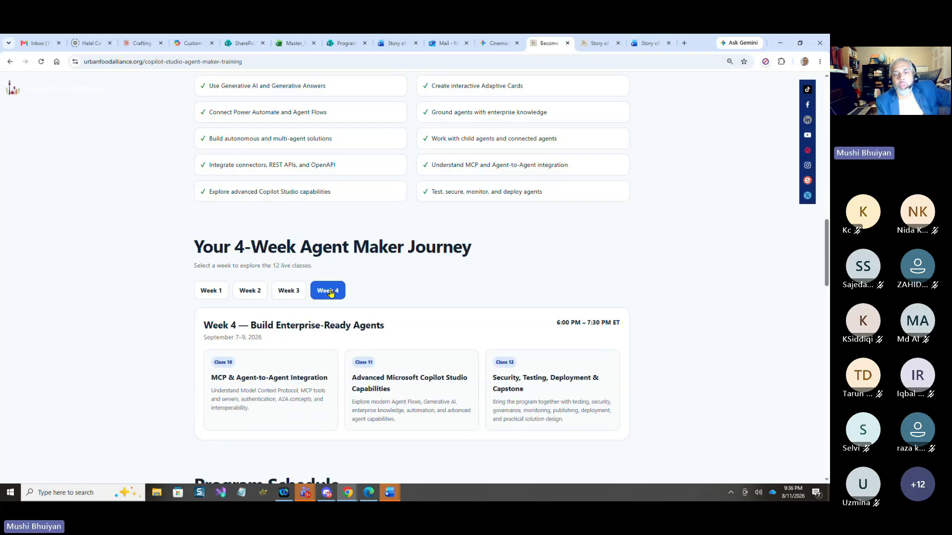
click(285, 295)
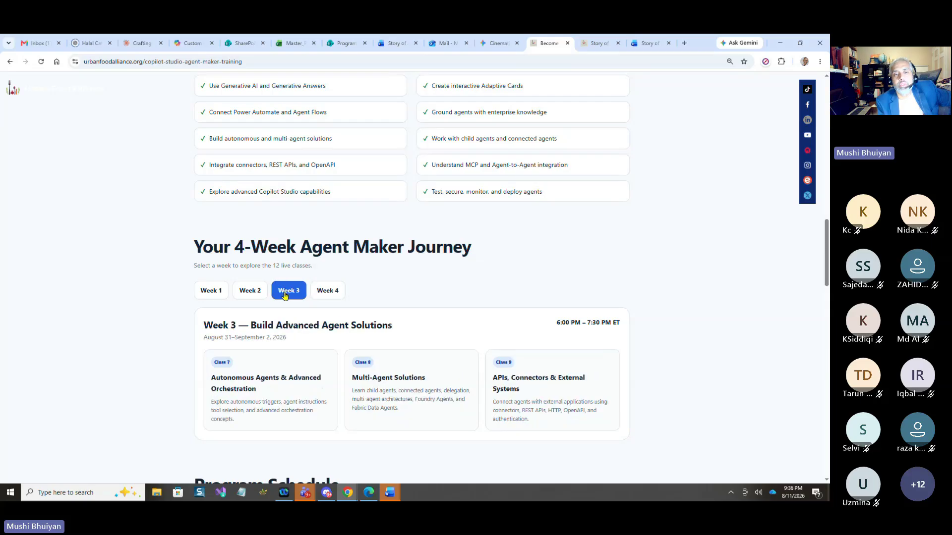
click(333, 296)
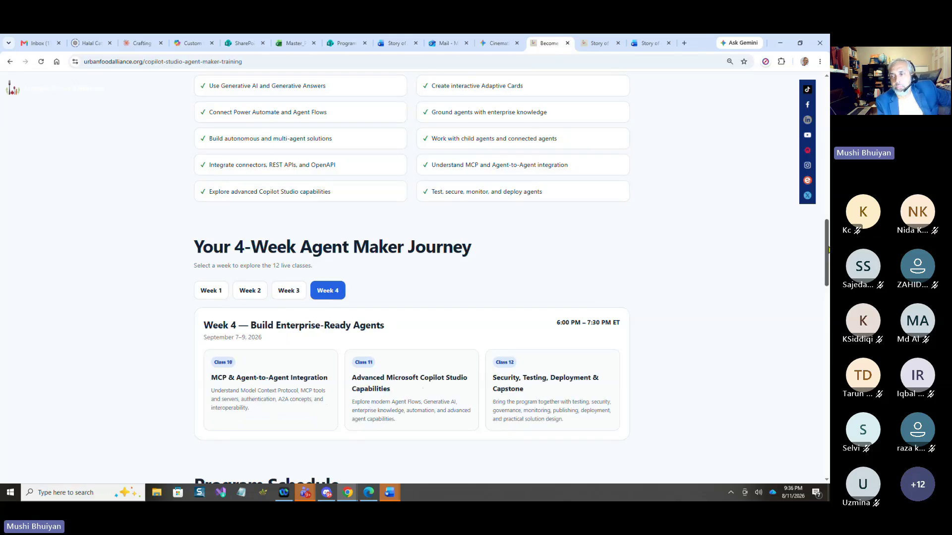
- Return to the early bird offer and highlight its heading and description while reading it
drag(827, 250, 827, 178)
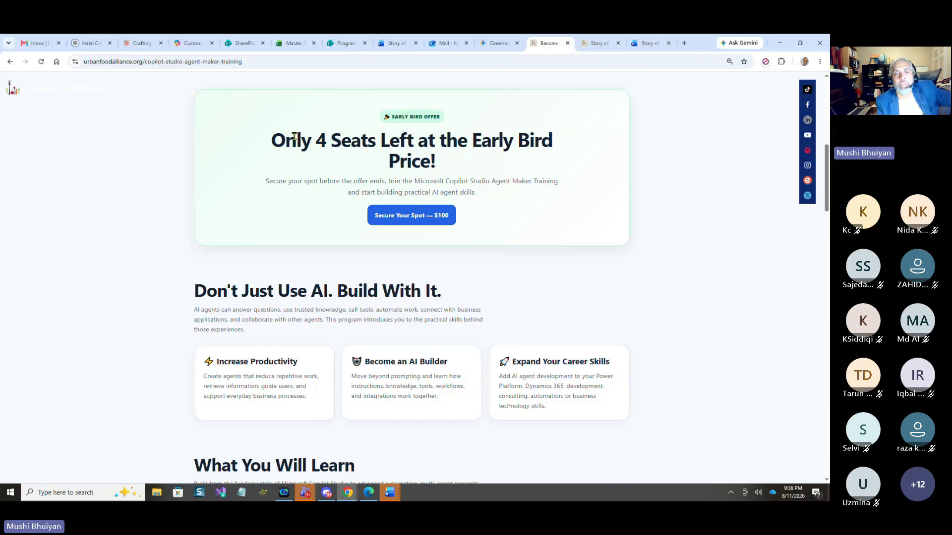
drag(273, 141, 506, 193)
click(527, 222)
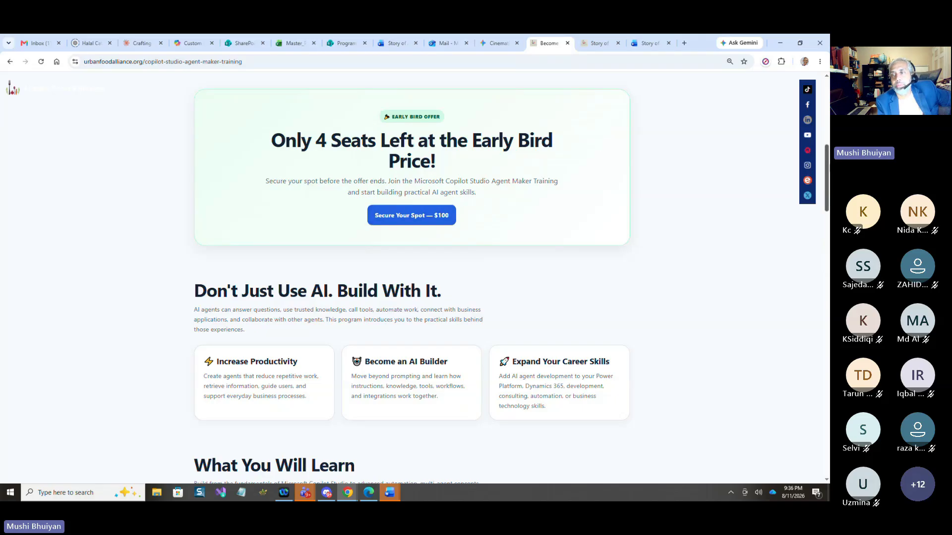
mouse_move(826, 165)
mouse_down()
mouse_move(823, 192)
mouse_move(814, 157)
mouse_up()
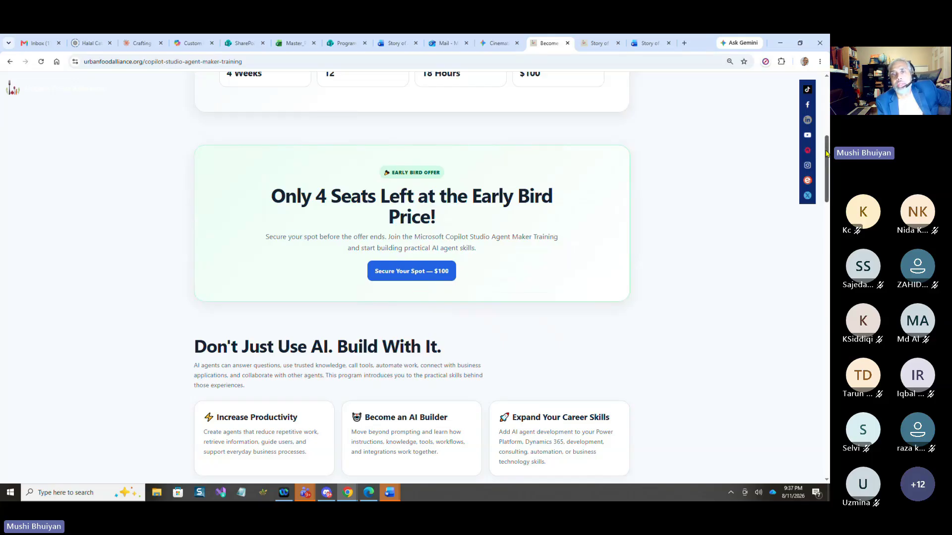
- Show the Week 3 classes again in the Agent Maker Journey section
drag(827, 153, 826, 250)
click(296, 210)
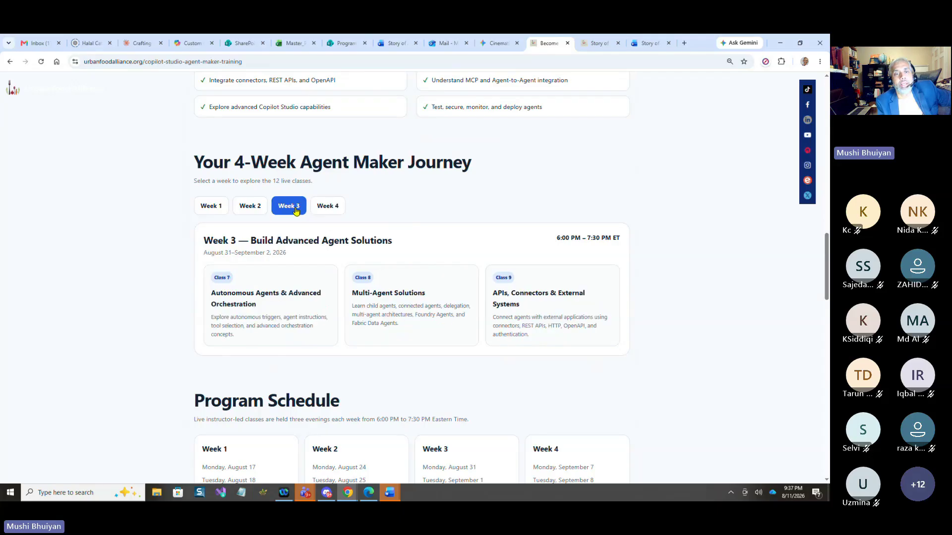
- Show the Week 2, Week 3 and Week 4 classes one after another in the Agent Maker Journey section
click(250, 212)
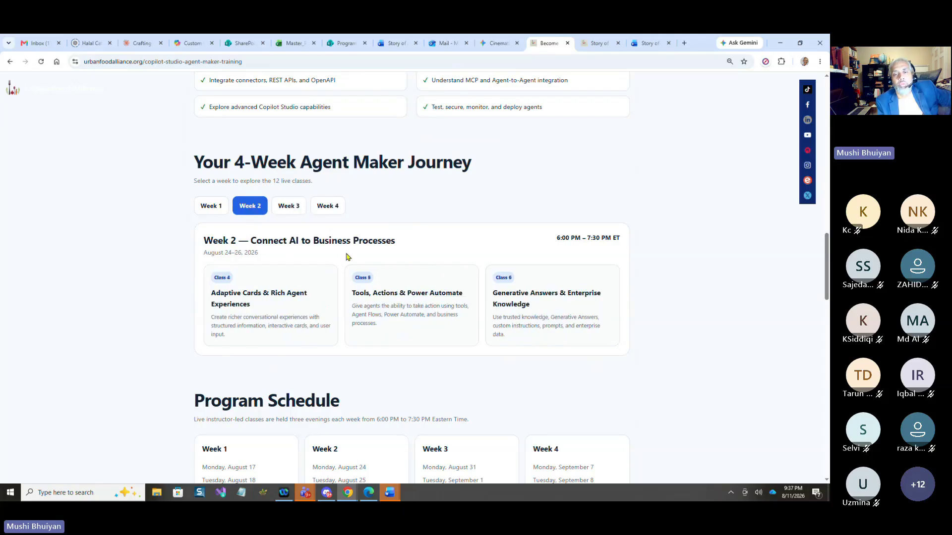
click(288, 207)
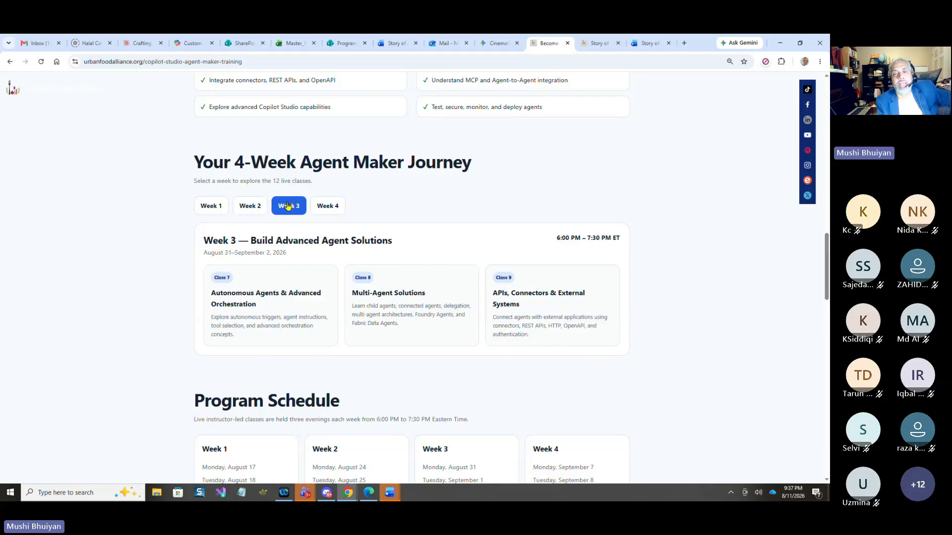
click(330, 208)
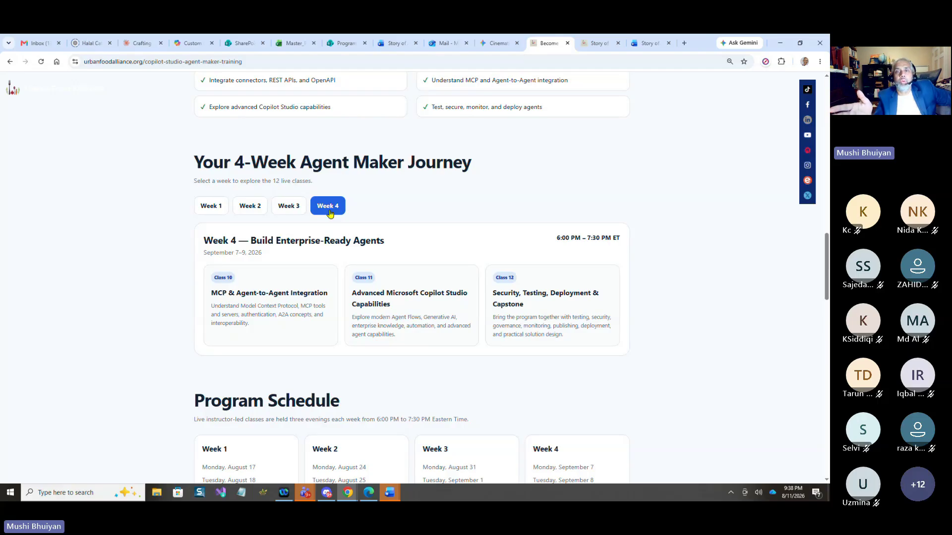
- Return to the Week 3 classes and highlight the Multi-Agent Solutions title and description while reading them
click(283, 210)
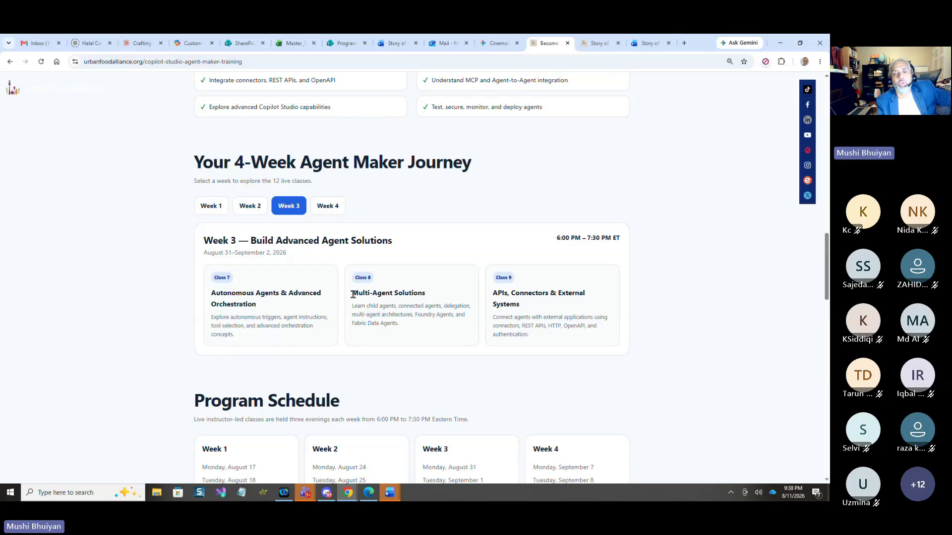
drag(351, 292, 419, 333)
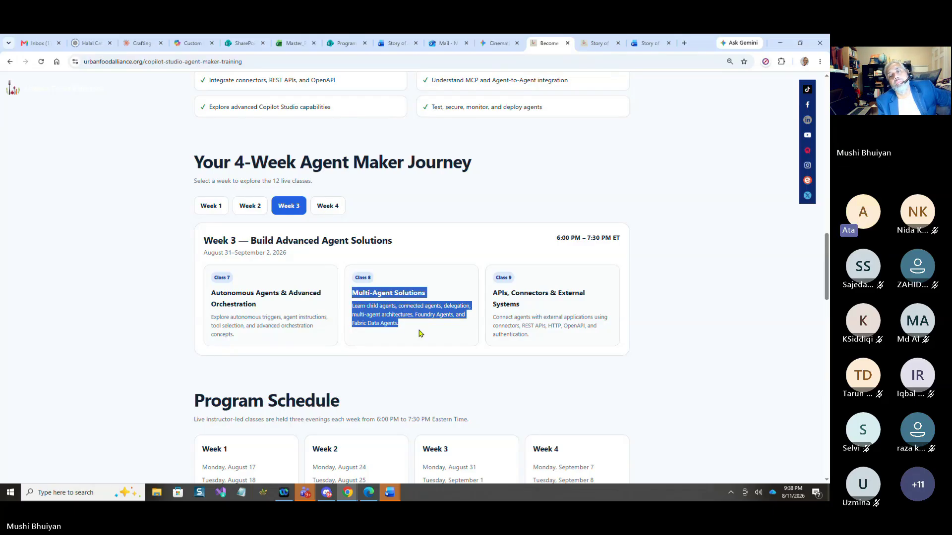
click(419, 334)
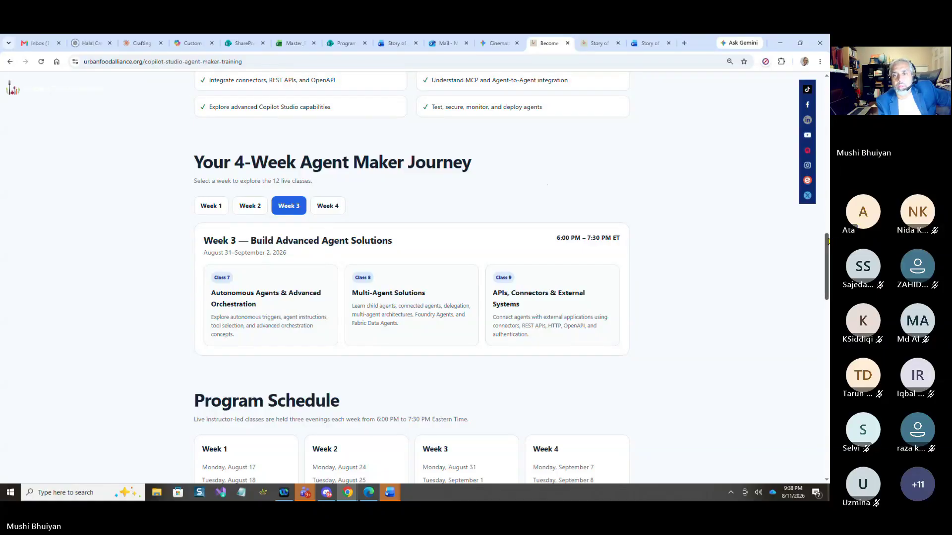
- Revisit the course overview and early bird offer, and step through the Week 1 to Week 4 classes
drag(827, 242, 818, 117)
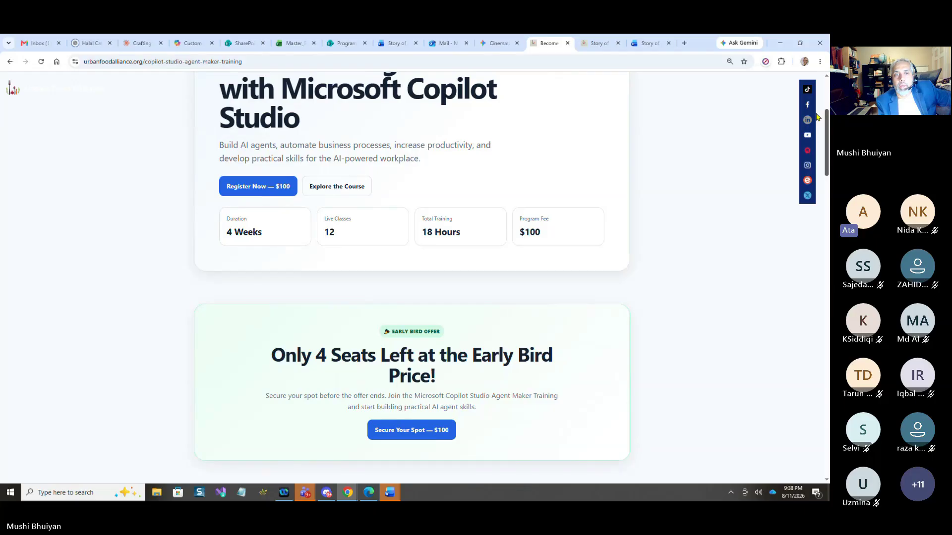
drag(818, 117, 825, 238)
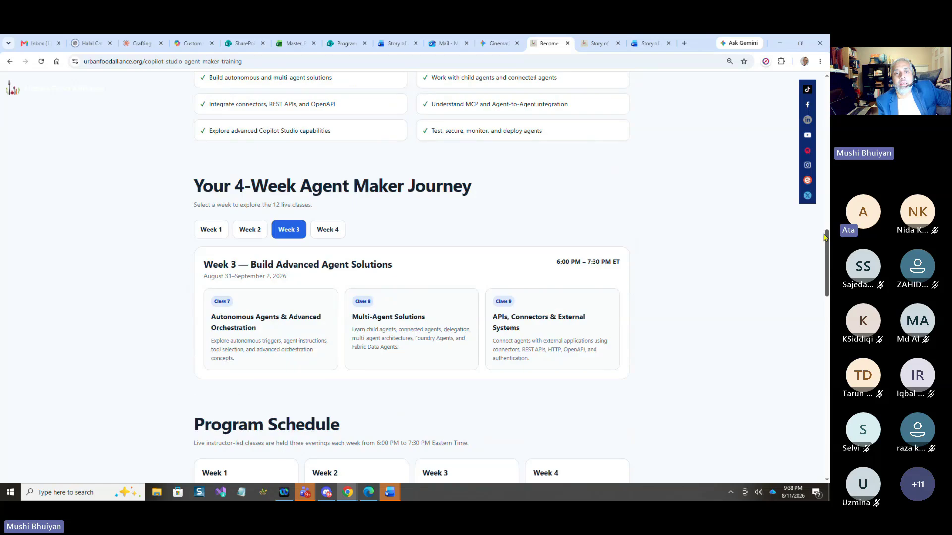
click(206, 236)
click(251, 234)
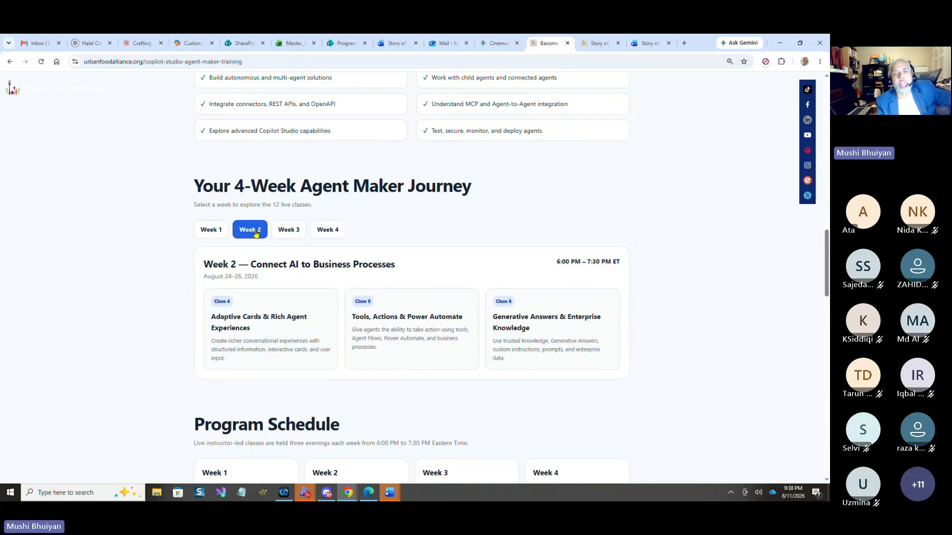
click(293, 234)
click(333, 233)
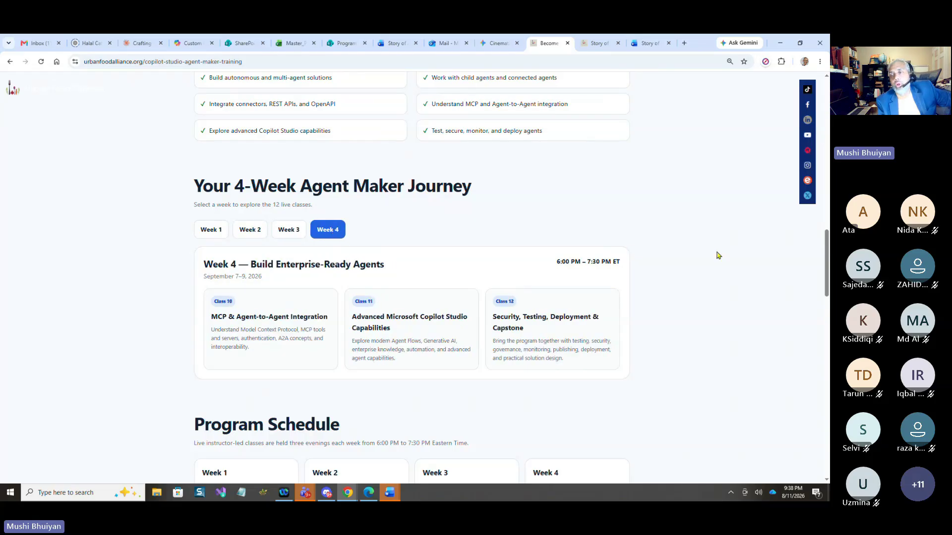
- Review the early bird offer, the "Don't Just Use AI. Build With It." benefits and the What You Will Learn topics
drag(827, 253, 826, 242)
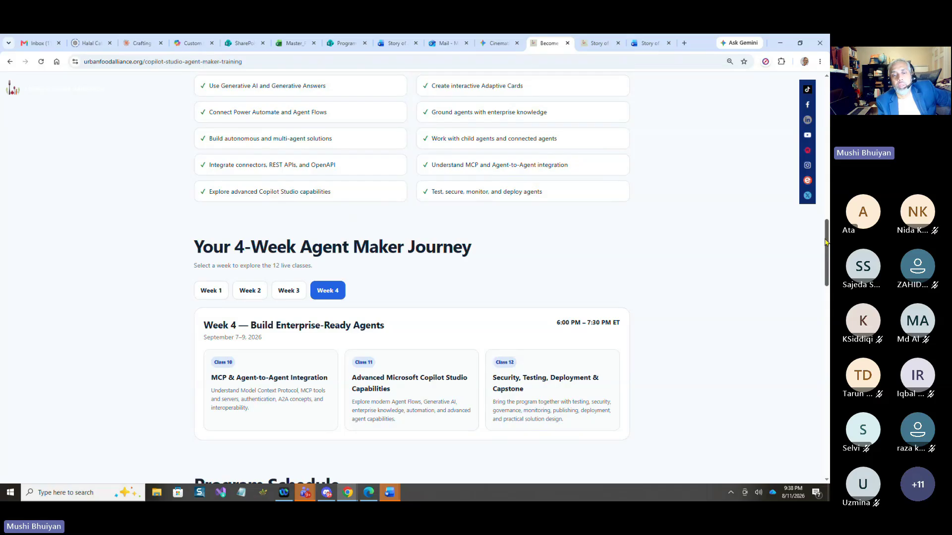
drag(826, 242, 808, 135)
scroll(807, 143, down, 2)
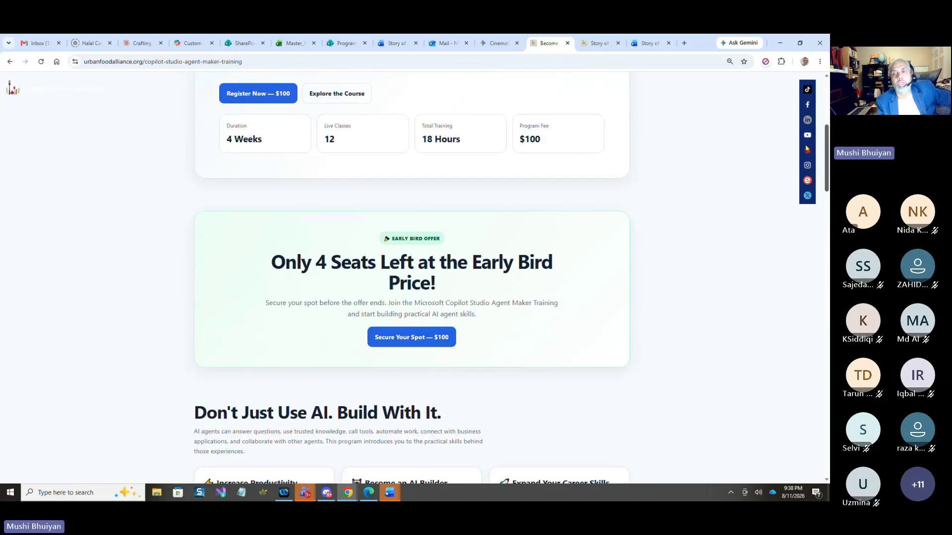
scroll(807, 148, down, 5)
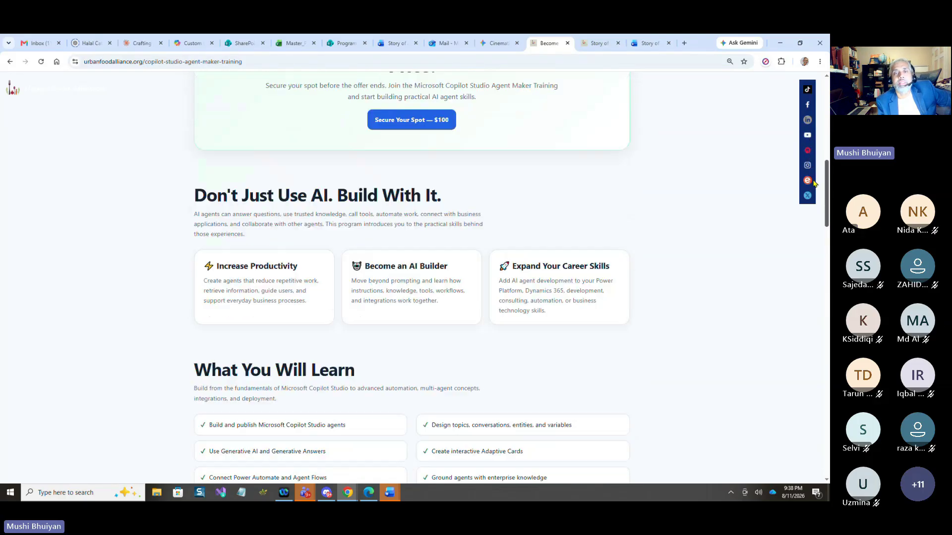
scroll(821, 205, down, 2)
scroll(819, 174, up, 7)
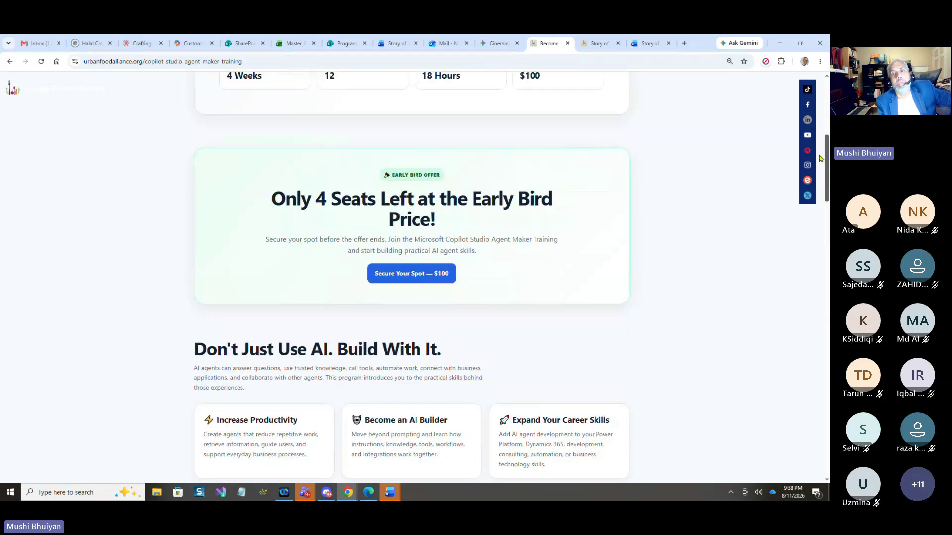
scroll(819, 147, up, 3)
scroll(819, 148, down, 10)
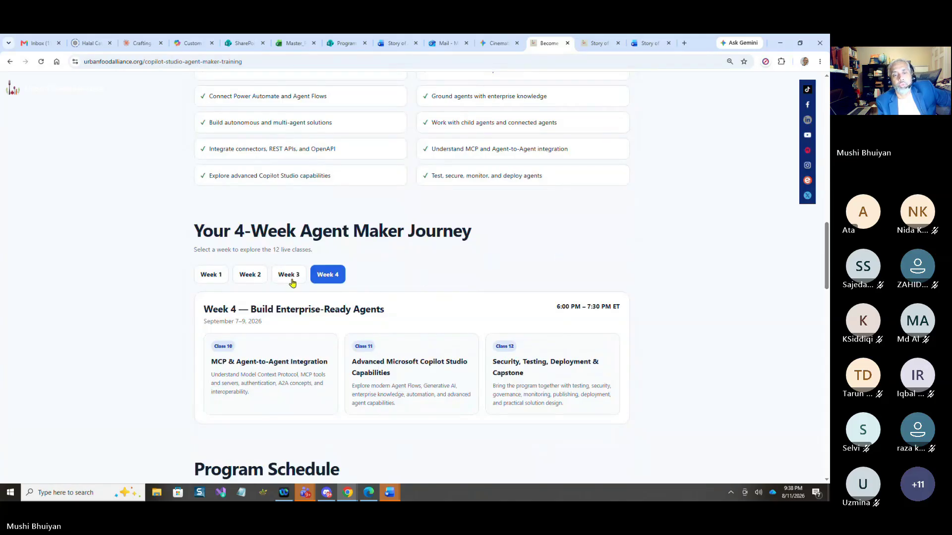
- Go through the classes of all four weeks once more, from Week 1 to Week 4
click(203, 276)
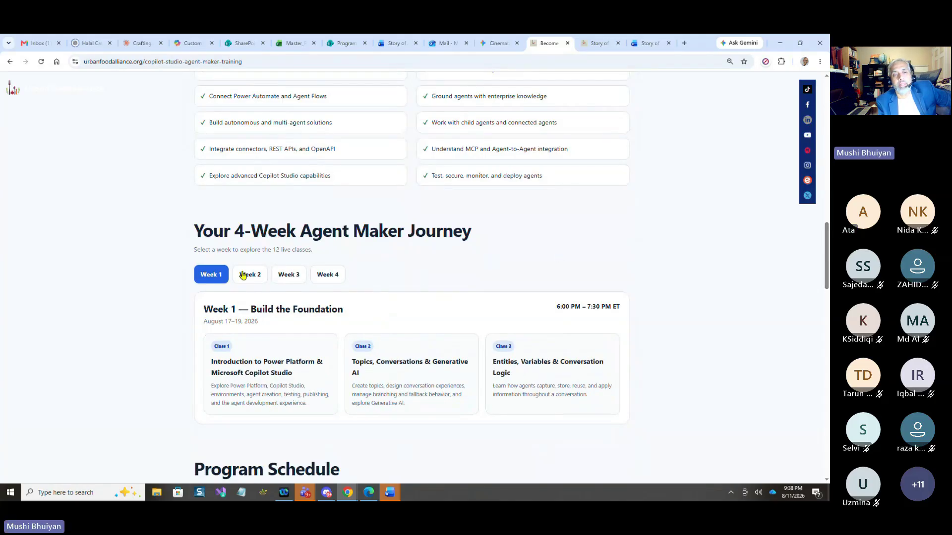
click(250, 274)
click(293, 276)
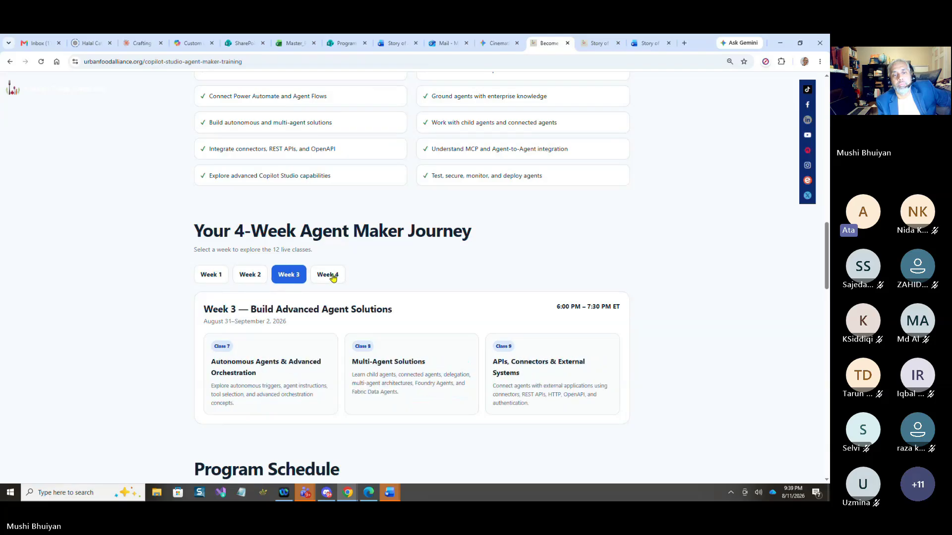
click(331, 276)
- Open the Urban Food Alliance home page and view its Upcoming Microsoft Copilot Studio Agent Maker Training section
drag(827, 241, 825, 92)
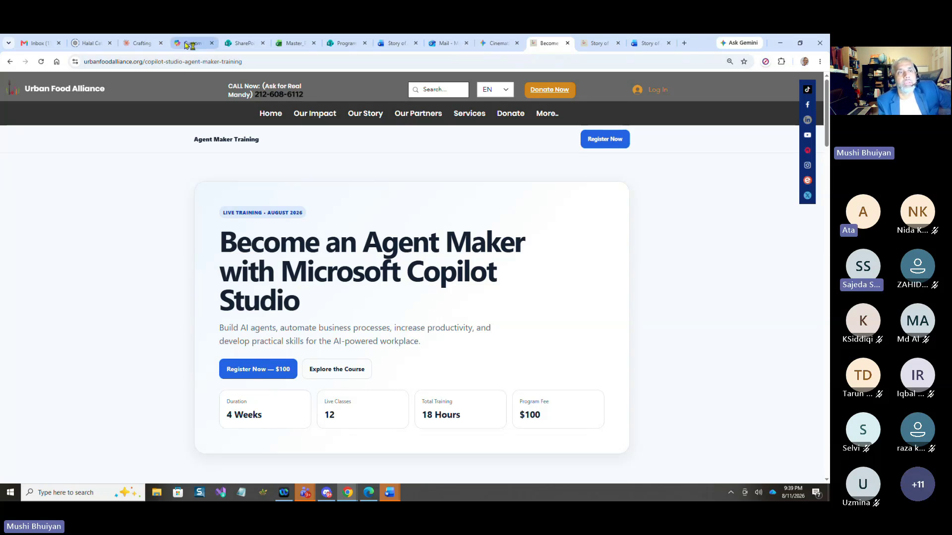
click(79, 90)
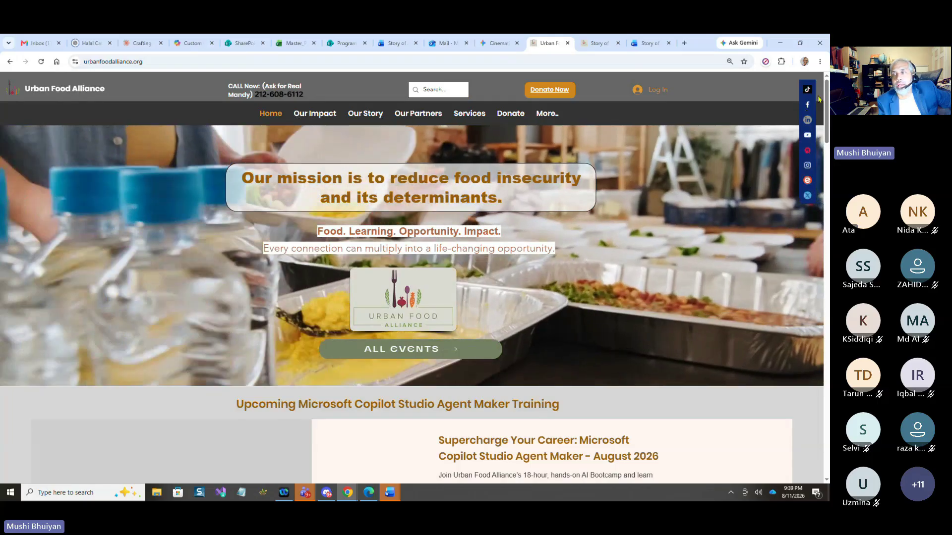
drag(827, 110, 828, 171)
scroll(488, 284, up, 3)
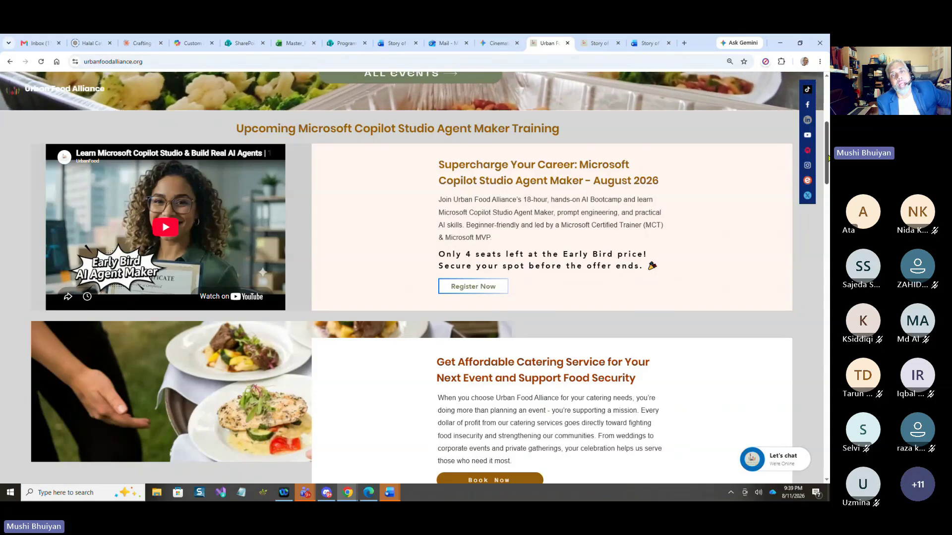
drag(827, 158, 456, 47)
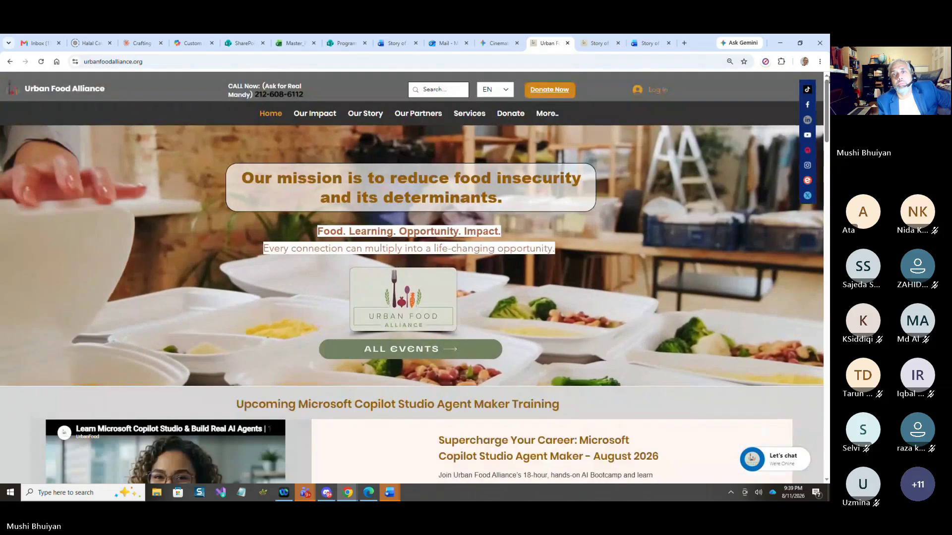